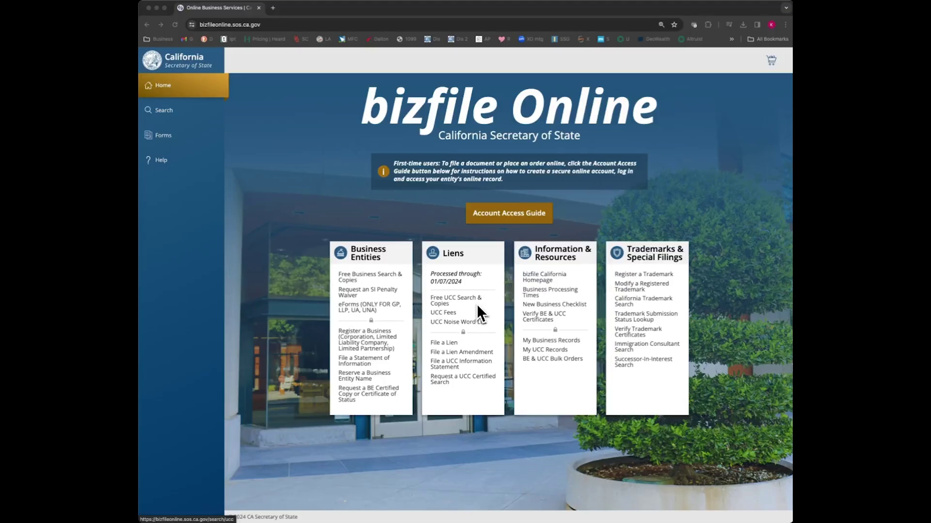
Step: Search businesses for 'creative capitalists', returning two entities, one active and one terminated
click(171, 112)
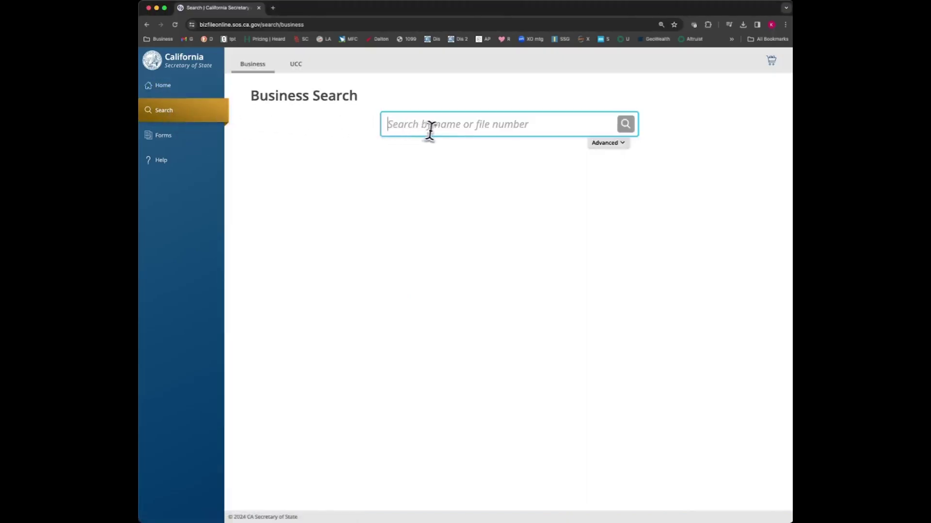
text(cre)
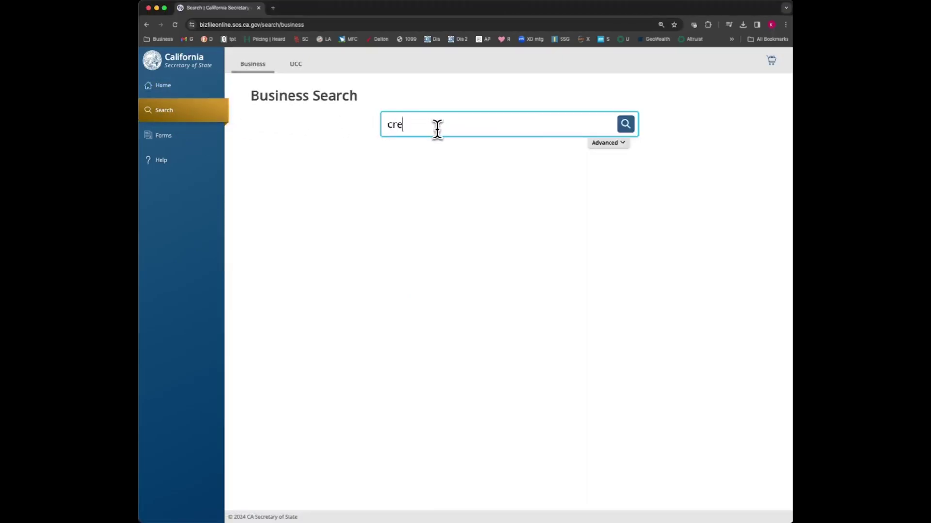
text(ative capitalists)
key(Return)
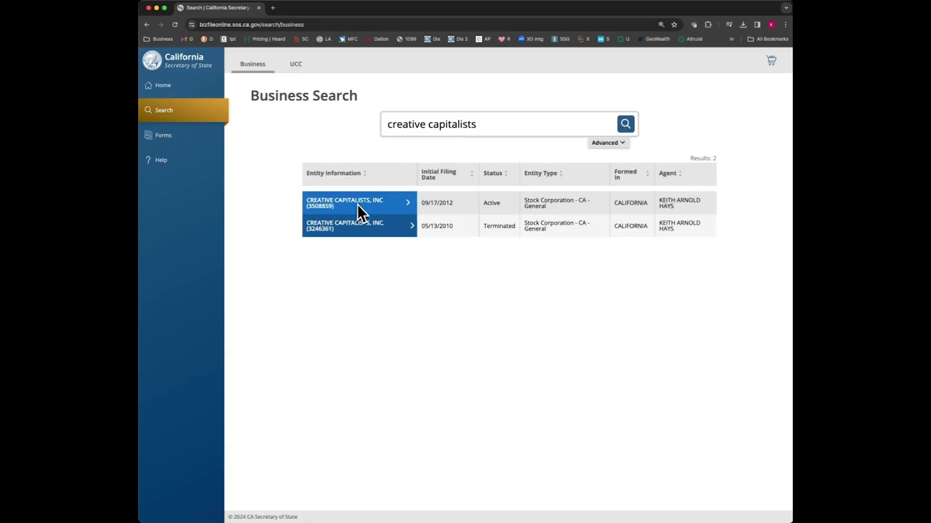
Step: Open the active CREATIVE CAPITALISTS, INC details and highlight its file number and Good standing ratings
click(398, 208)
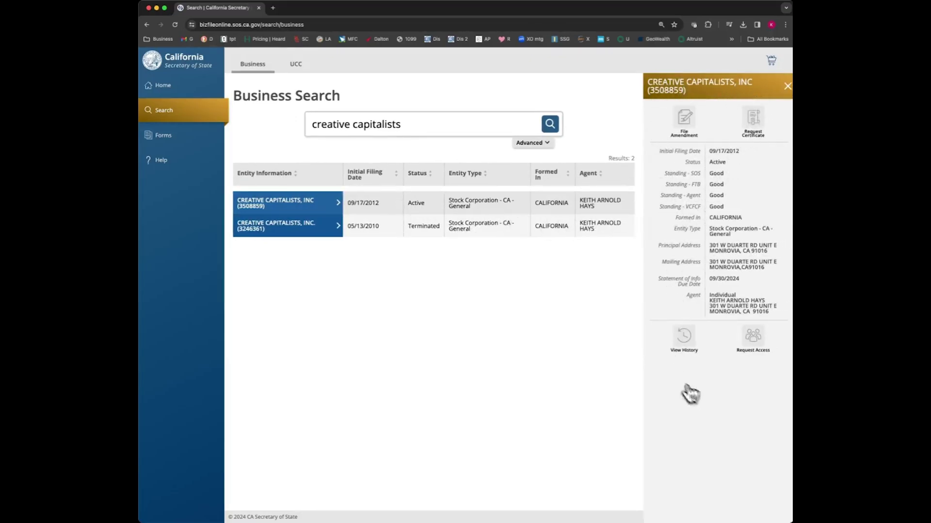
drag(685, 91, 647, 92)
click(647, 91)
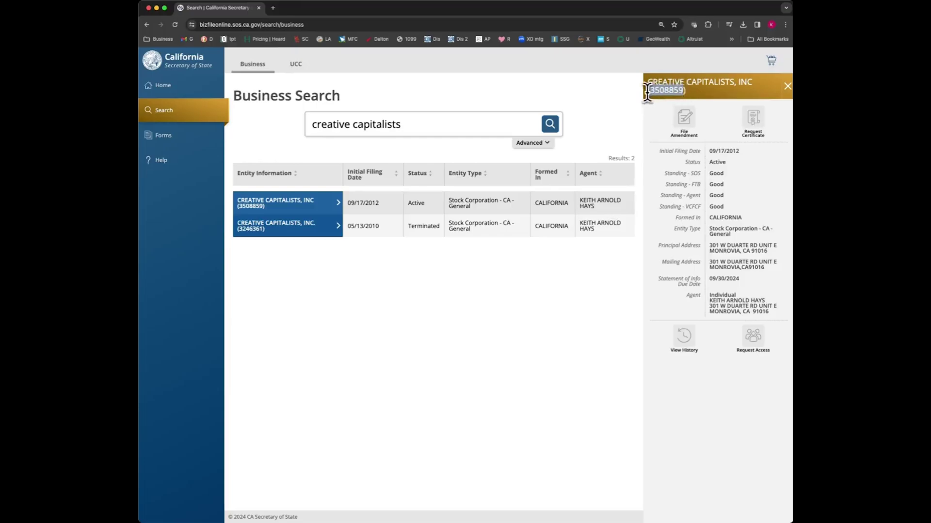
click(711, 94)
drag(722, 186, 700, 191)
click(721, 177)
drag(719, 190, 726, 204)
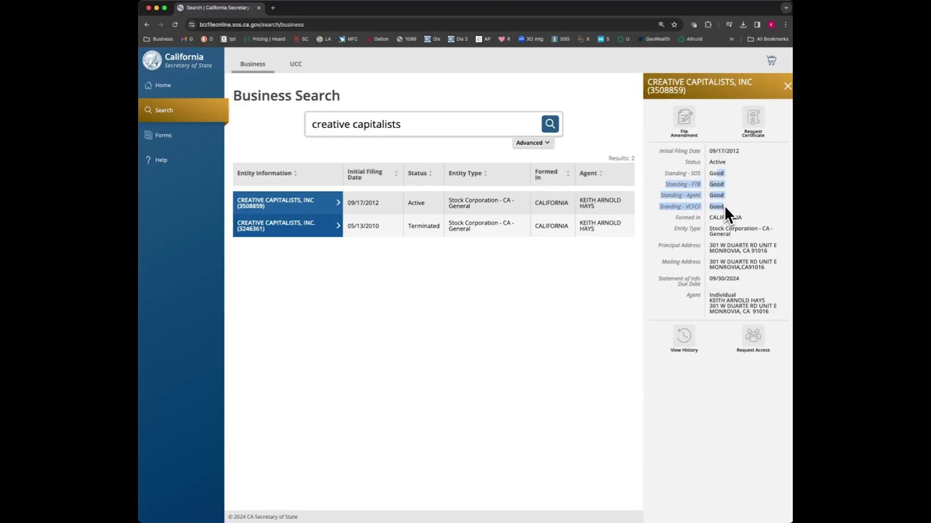
click(723, 203)
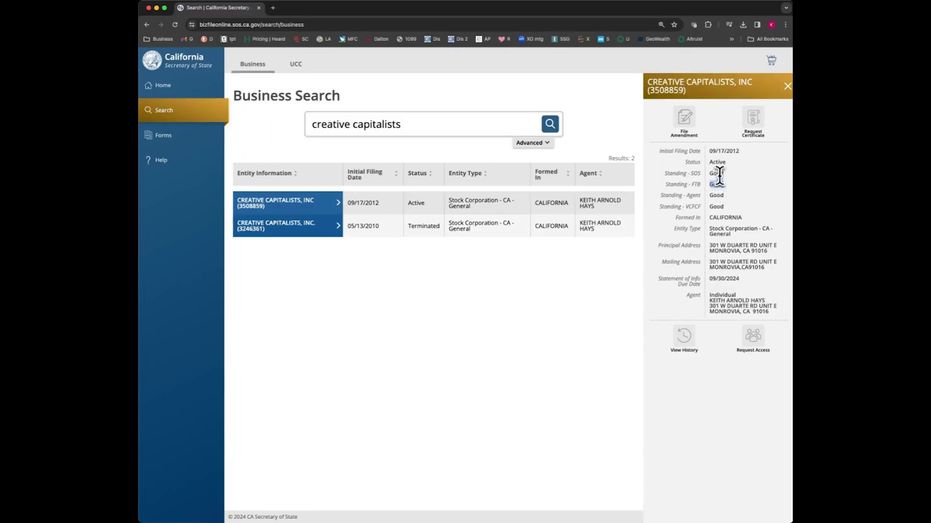
double_click(715, 173)
click(711, 178)
Step: Highlight the Statement of Info due date of 09/30/2024
drag(658, 279, 737, 280)
drag(739, 280, 709, 280)
drag(738, 279, 710, 281)
click(733, 280)
Step: Open the filing history and view the Initial Filing's 2012 Articles of Incorporation PDF, then close it
click(697, 340)
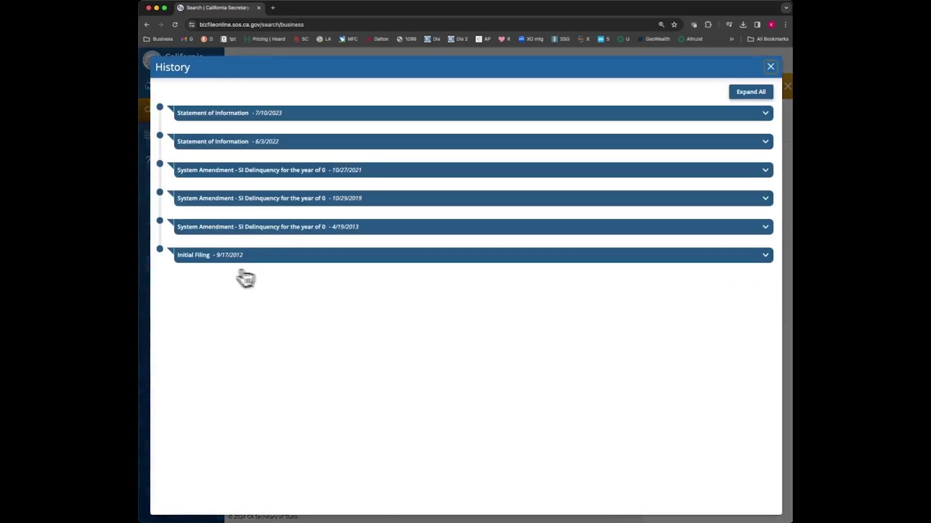
click(188, 258)
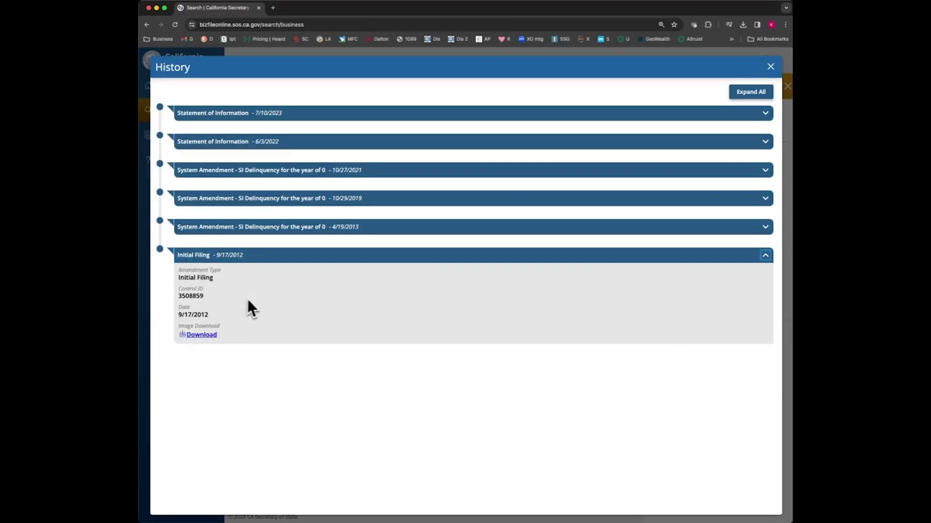
click(208, 338)
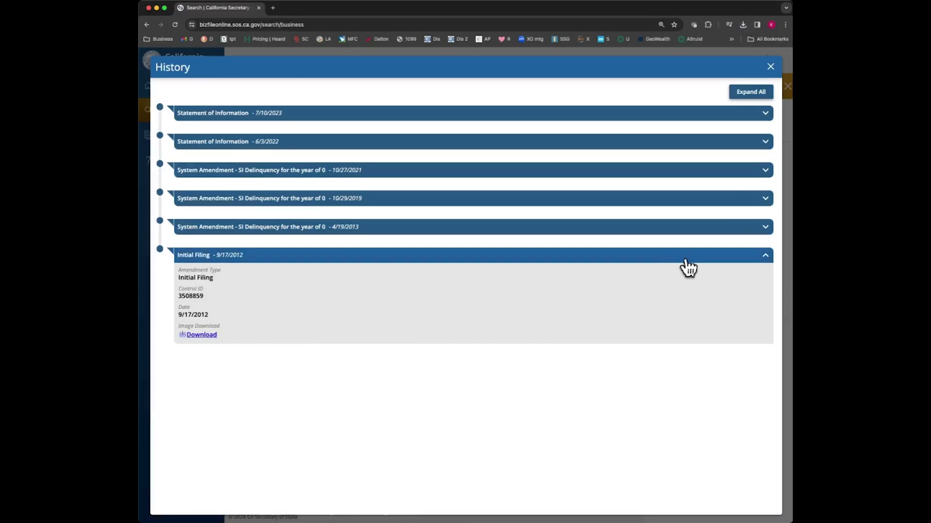
click(140, 402)
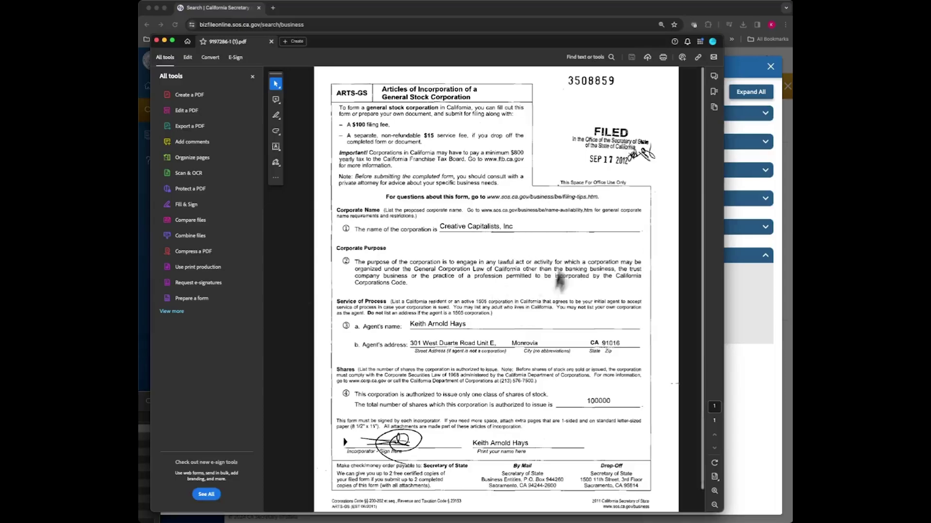
click(271, 41)
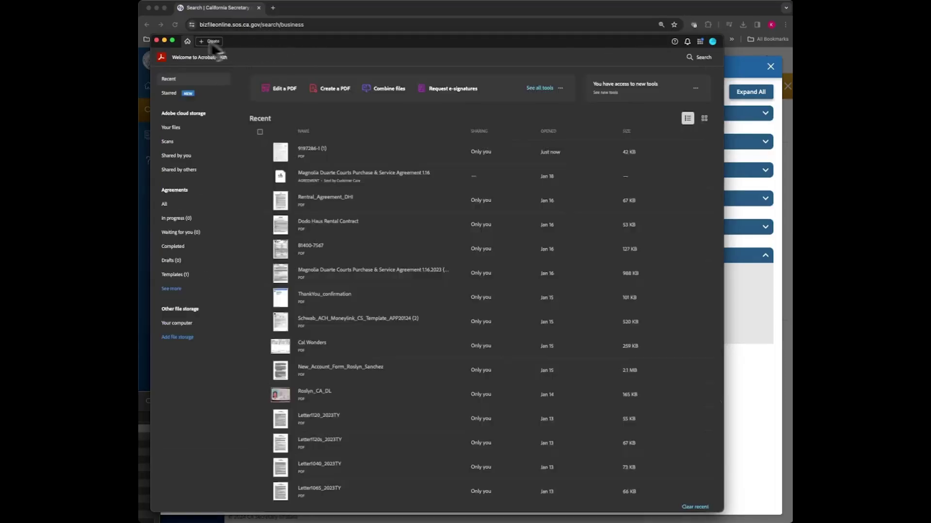
click(156, 40)
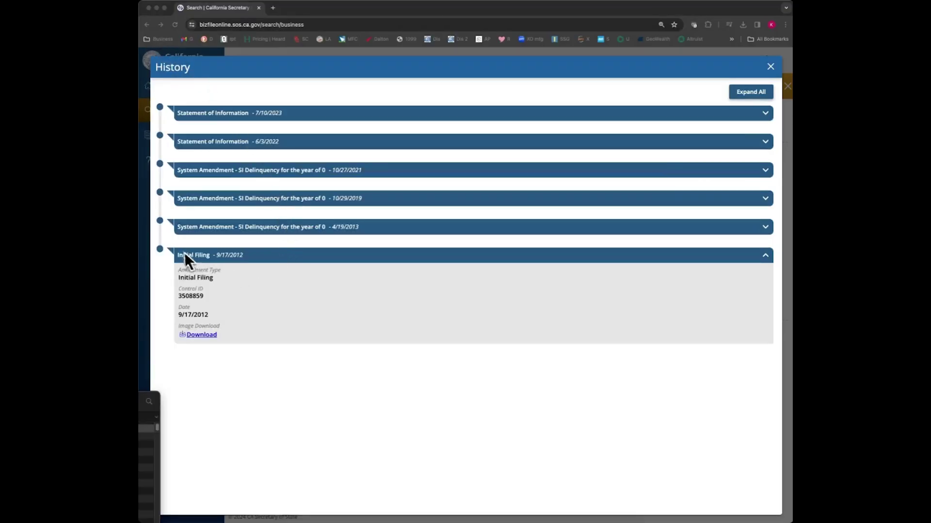
click(765, 255)
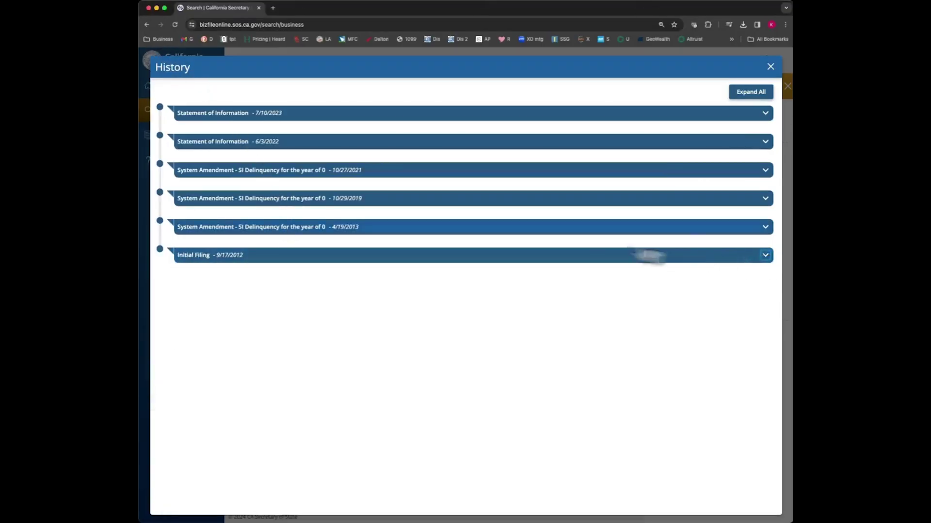
Step: Open the 7/10/2023 Statement of Information PDF and highlight the officer positions and Directors row
click(256, 115)
click(212, 193)
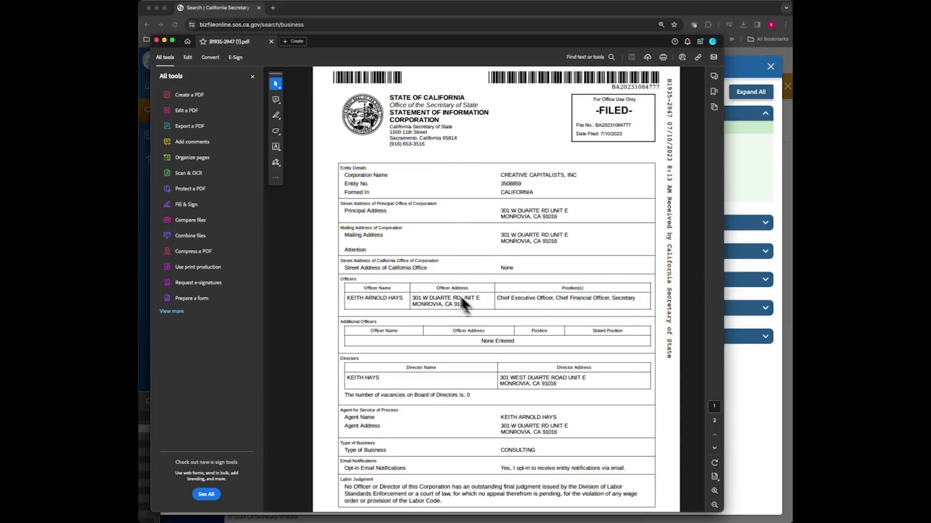
drag(500, 298, 630, 296)
click(545, 293)
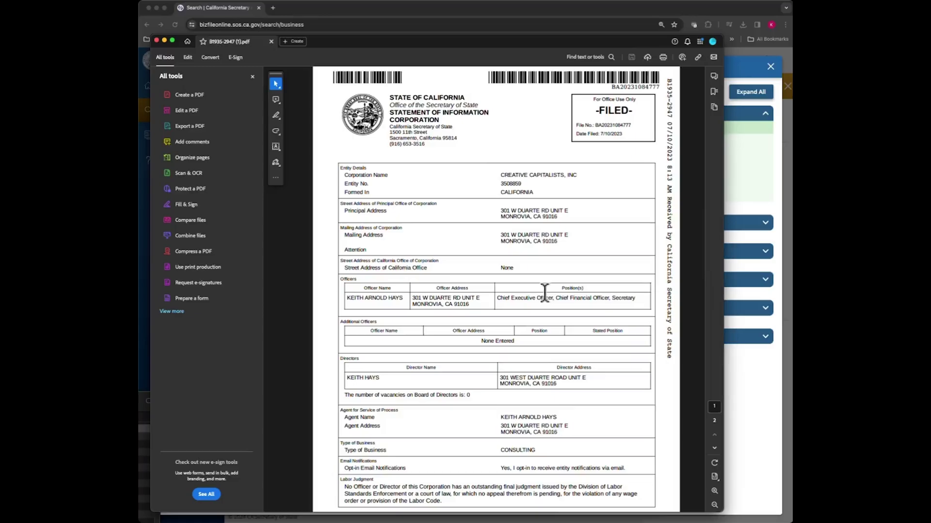
drag(381, 378, 345, 378)
click(504, 377)
drag(554, 385, 413, 371)
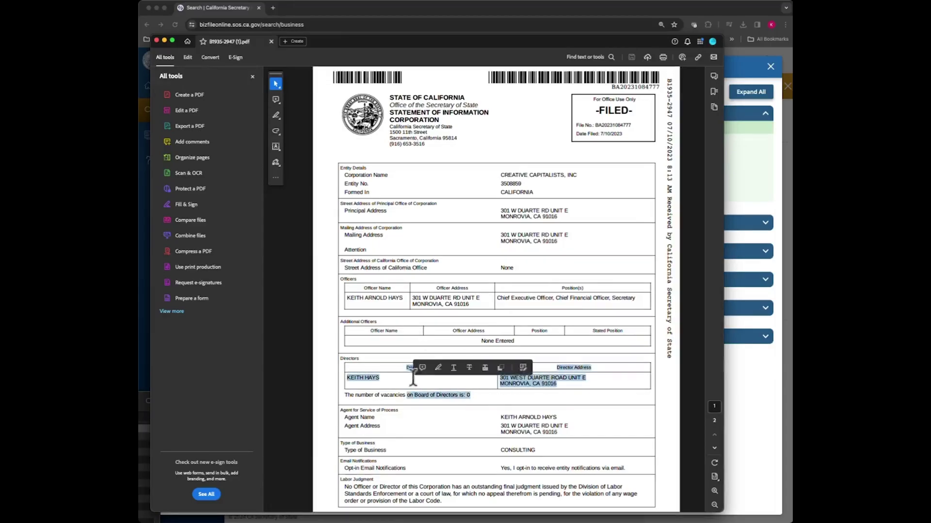
click(415, 375)
Step: Review the Agent for Service of Process address and signature, then close the PDF
scroll(436, 374, down, 2)
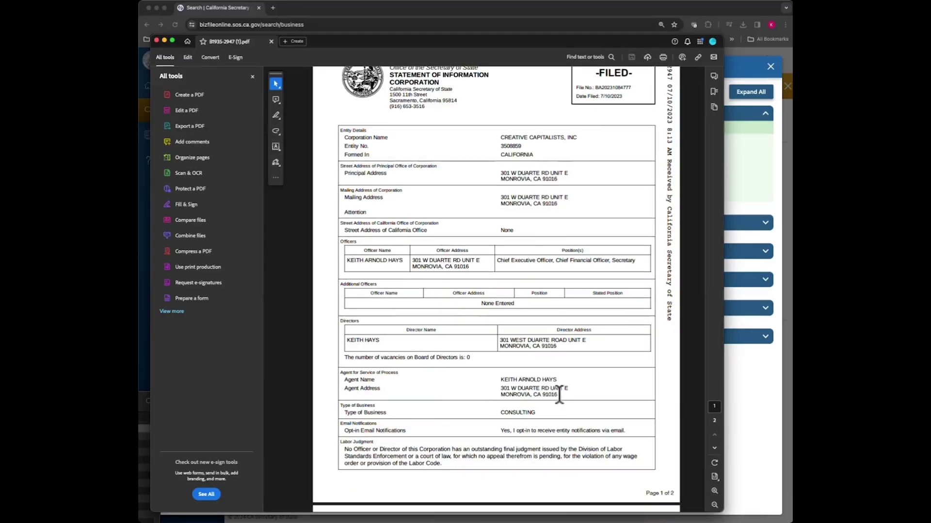
drag(543, 386, 500, 383)
click(453, 388)
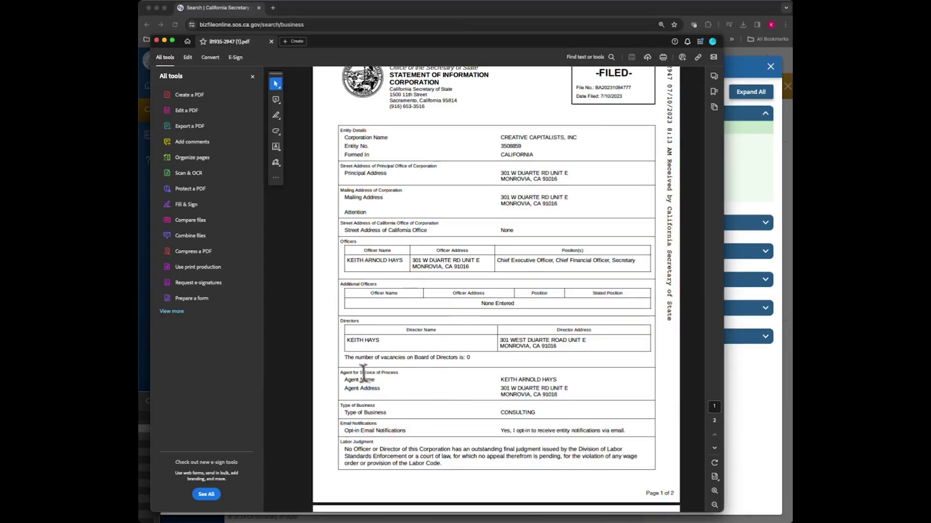
drag(343, 372, 399, 374)
click(527, 387)
scroll(550, 393, down, 2)
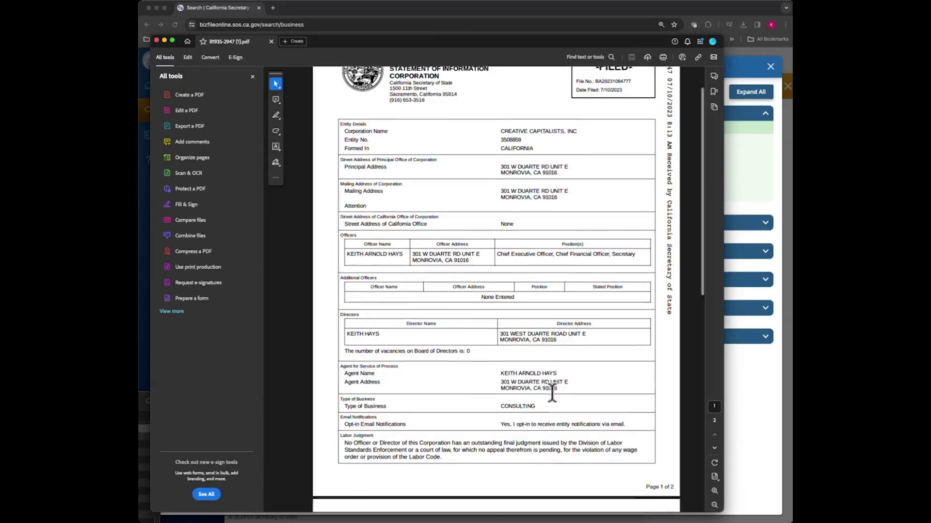
scroll(552, 393, down, 4)
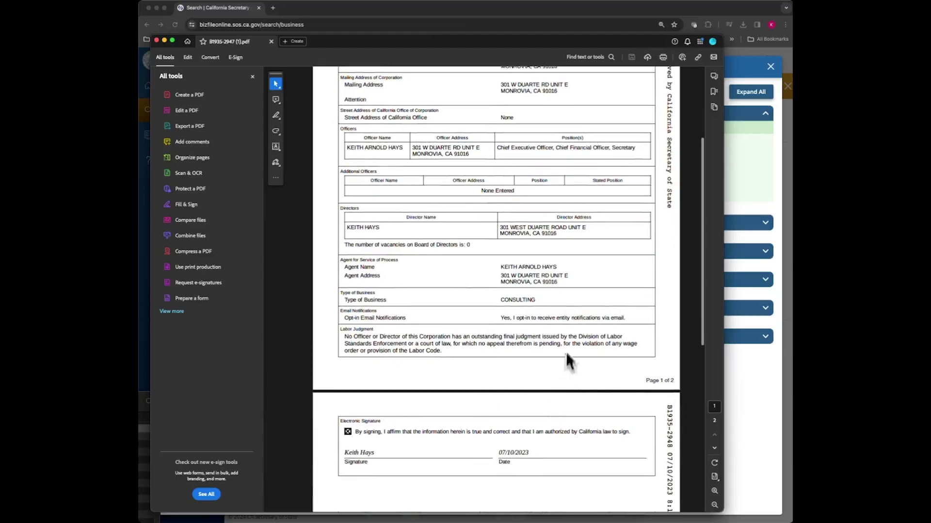
click(157, 40)
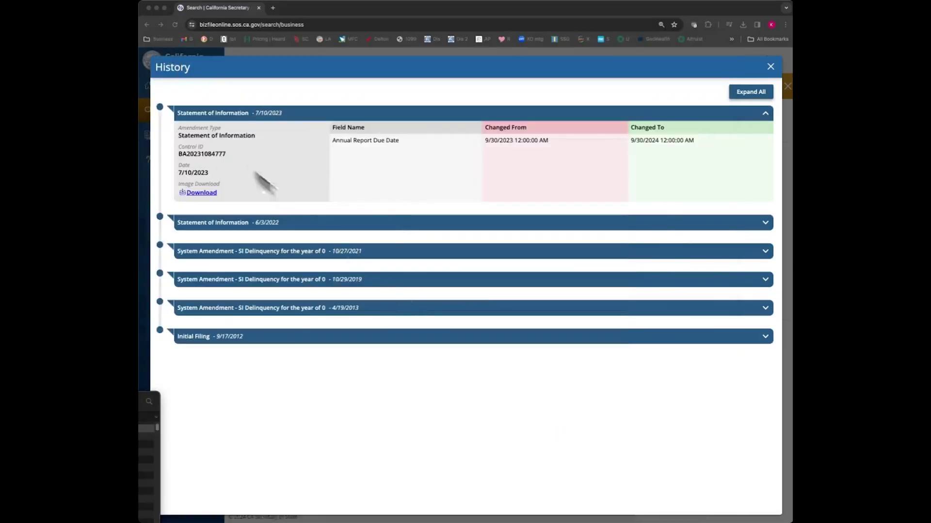
Step: Collapse the 7/10/2023 Statement of Information entry and close the History dialog
click(765, 115)
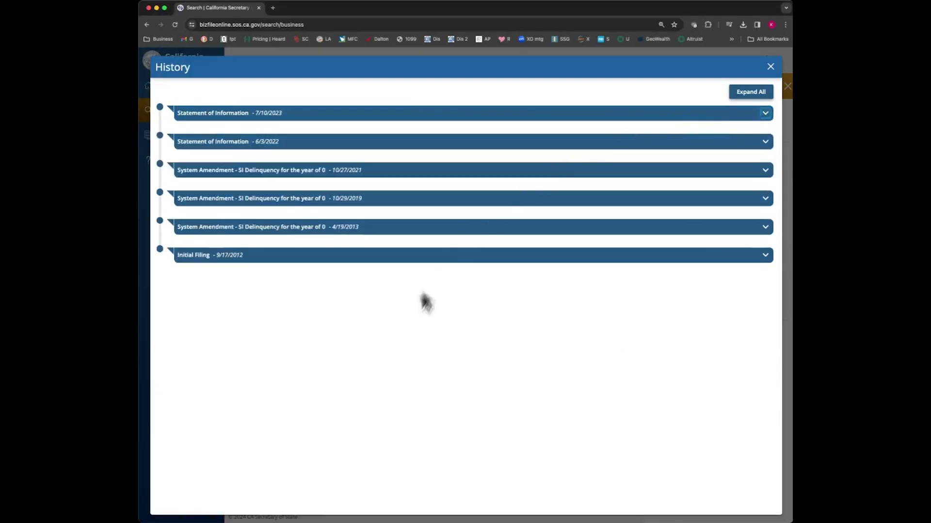
click(771, 67)
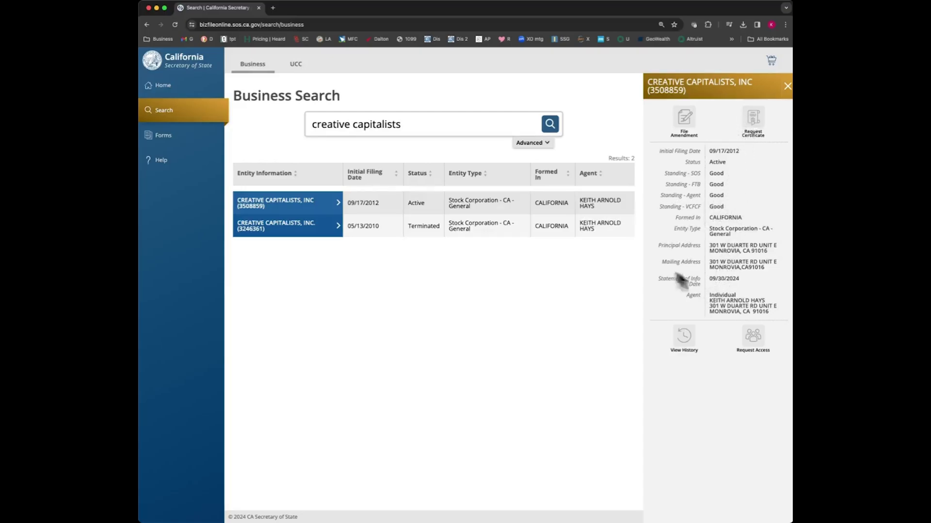
Step: Reopen the active corporation's details, request record access, then dismiss the PIN request and go Home
click(787, 87)
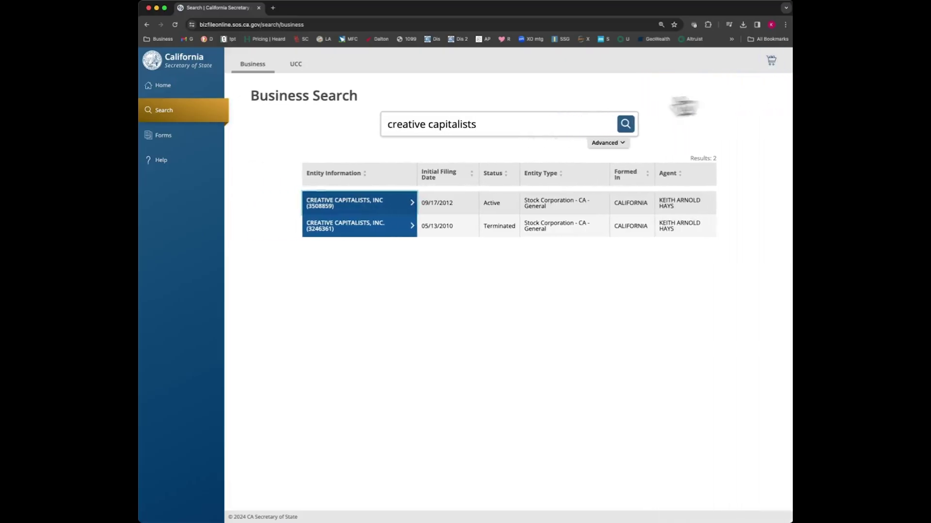
click(166, 95)
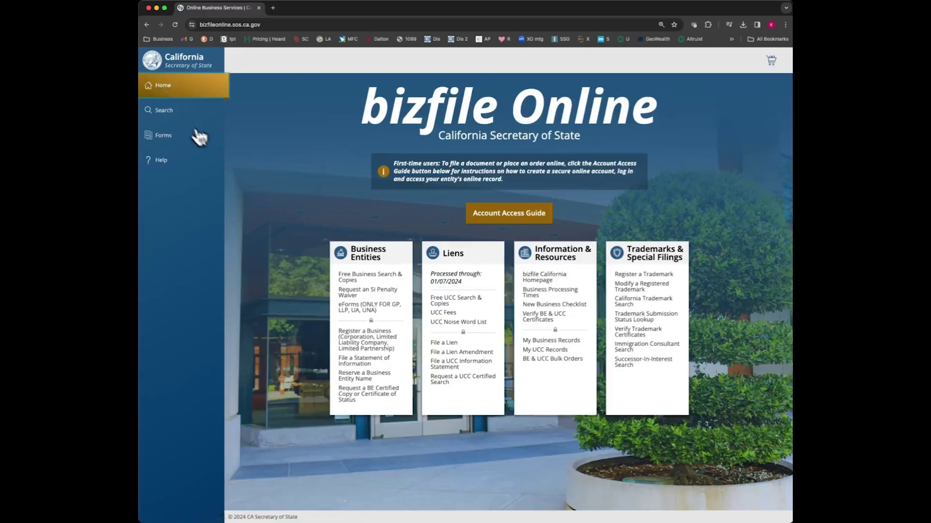
click(166, 113)
click(369, 212)
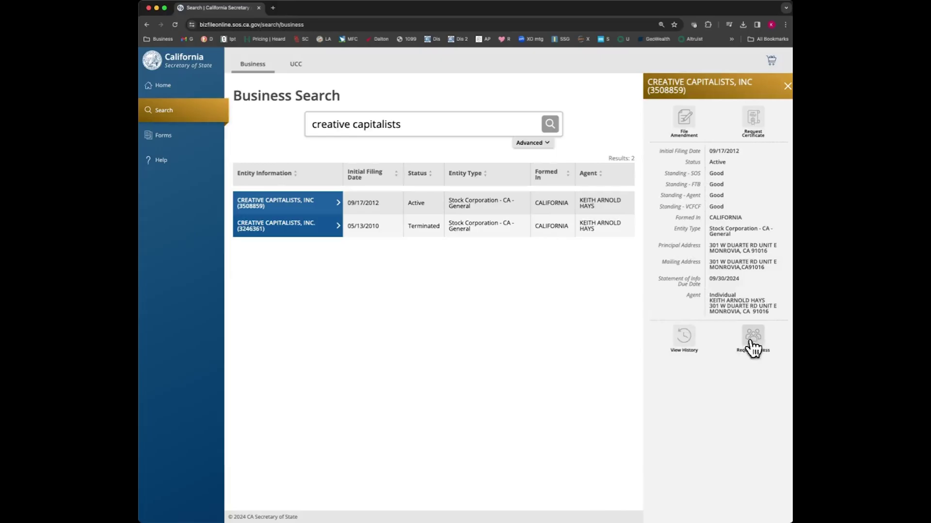
click(753, 340)
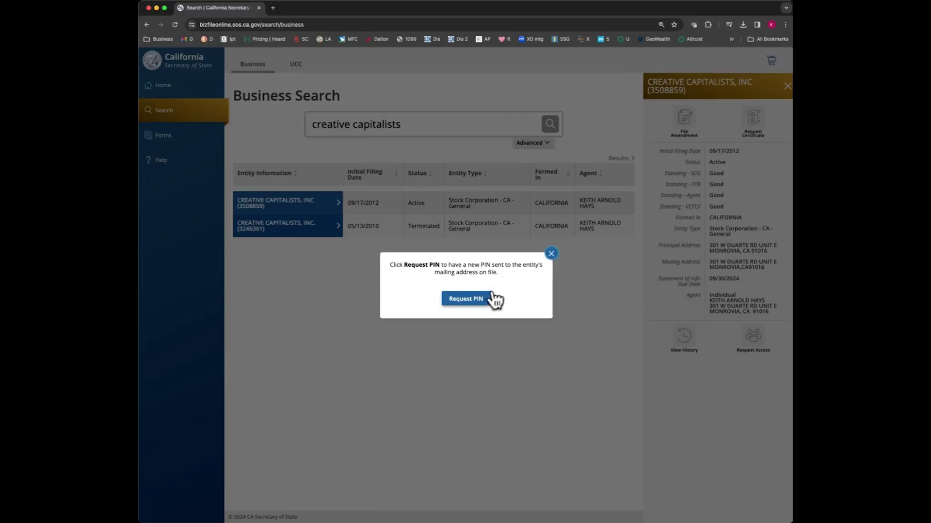
click(552, 254)
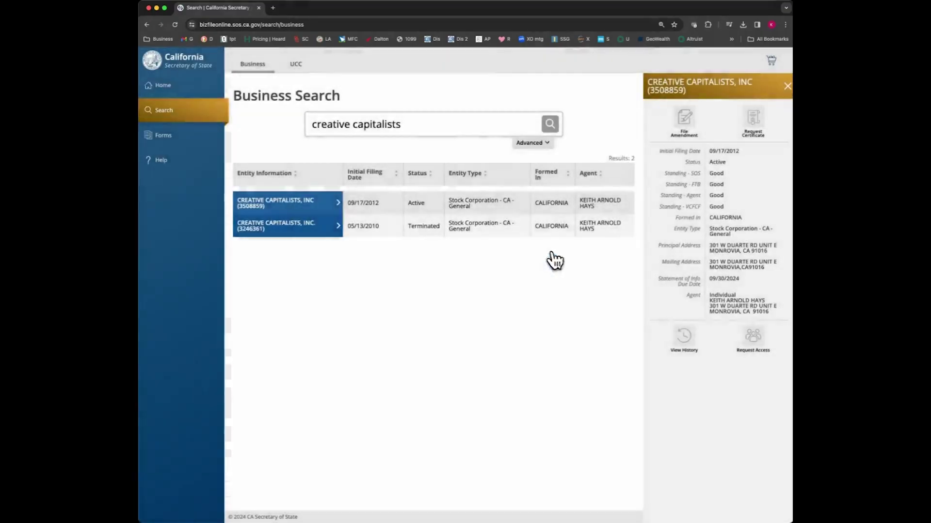
click(177, 88)
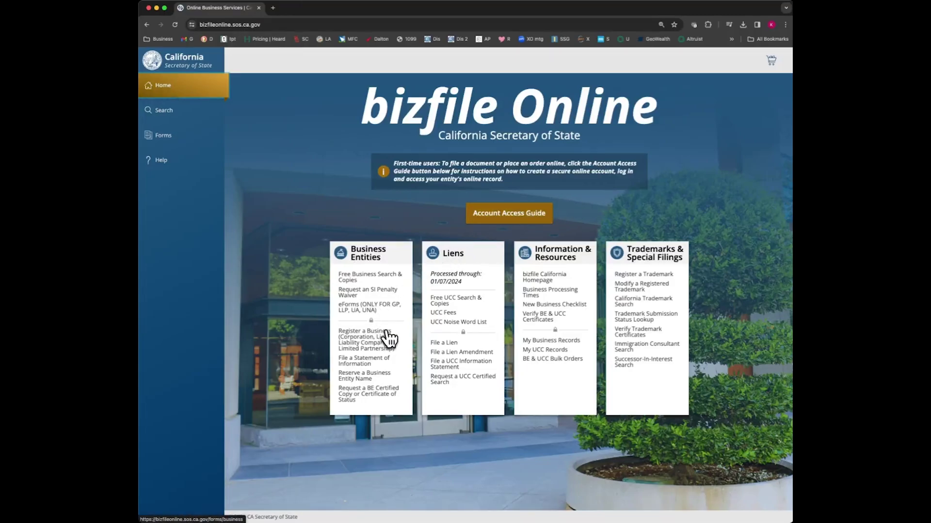
Step: Choose File a Statement of Information and sign in with the account's username and password
click(369, 361)
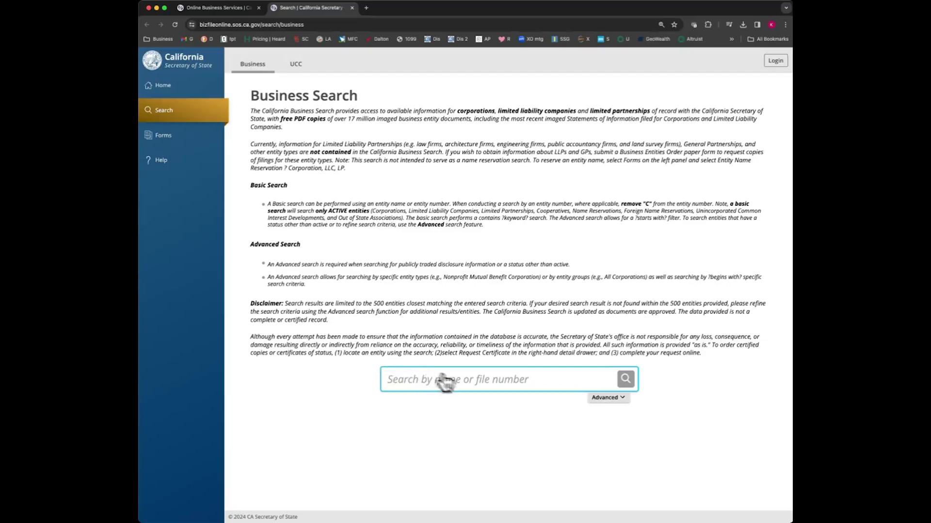
click(776, 62)
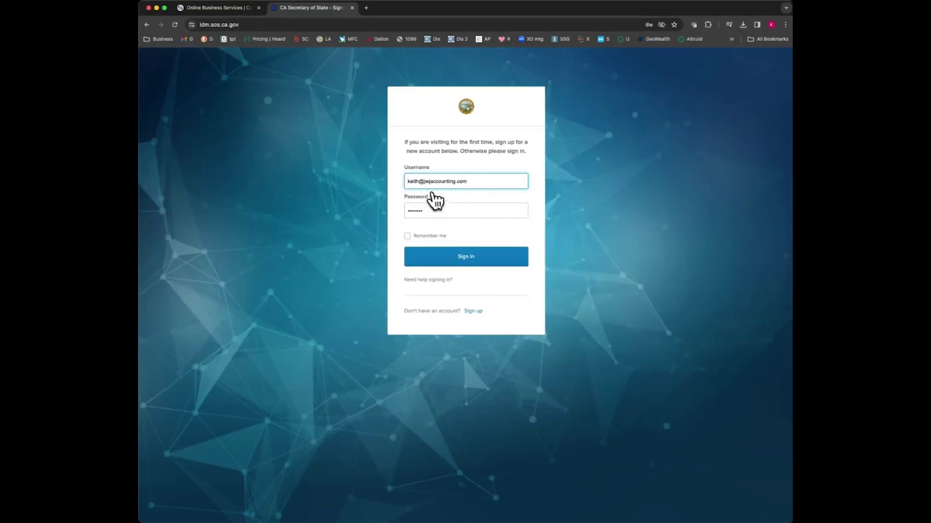
click(475, 261)
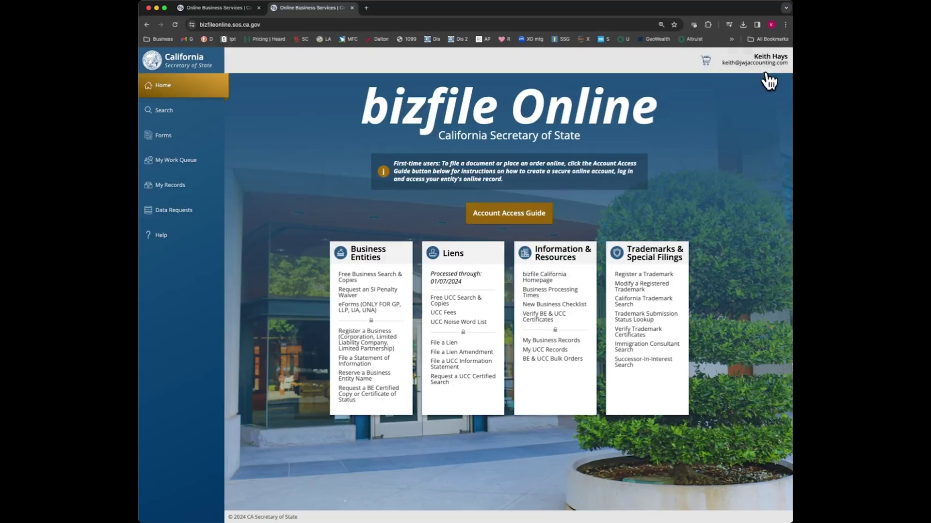
Step: Search Business Search for 'crea' and open the active CREATIVE CAPITALISTS, INC record
click(376, 363)
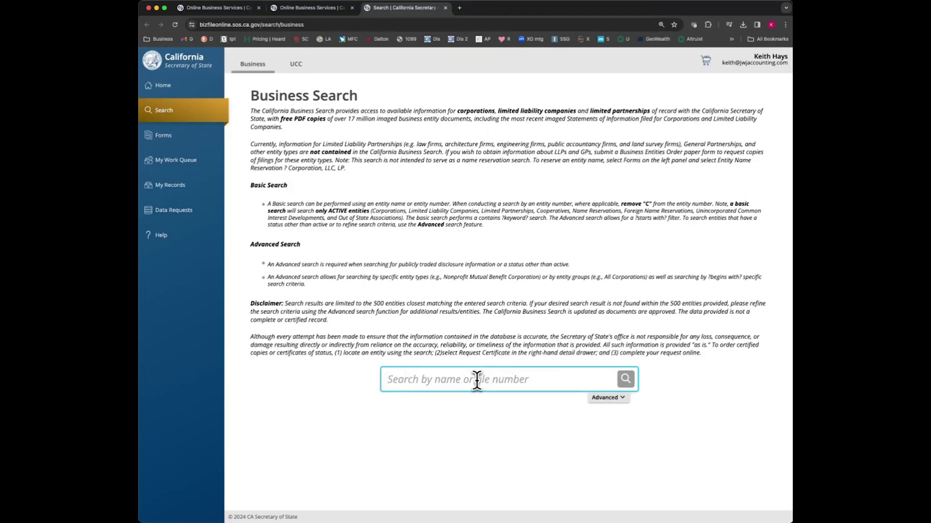
text(creative capitalists)
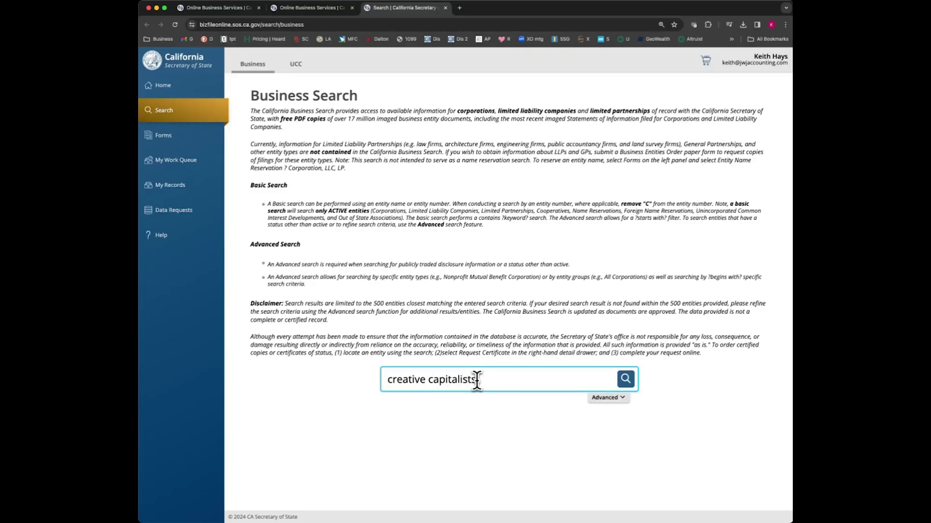
key(Return)
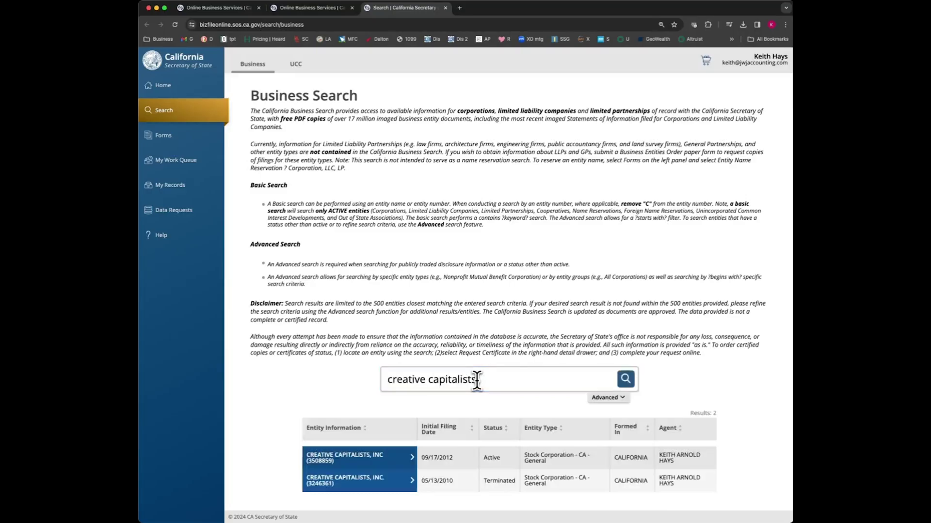
click(369, 464)
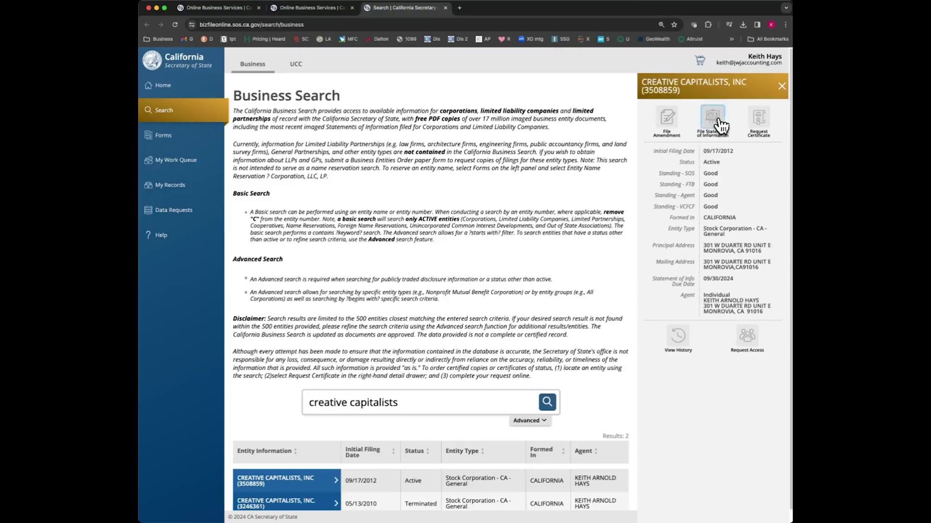
Step: Start the Statement of Information, accept the privacy warning and terms of use, and continue
click(721, 127)
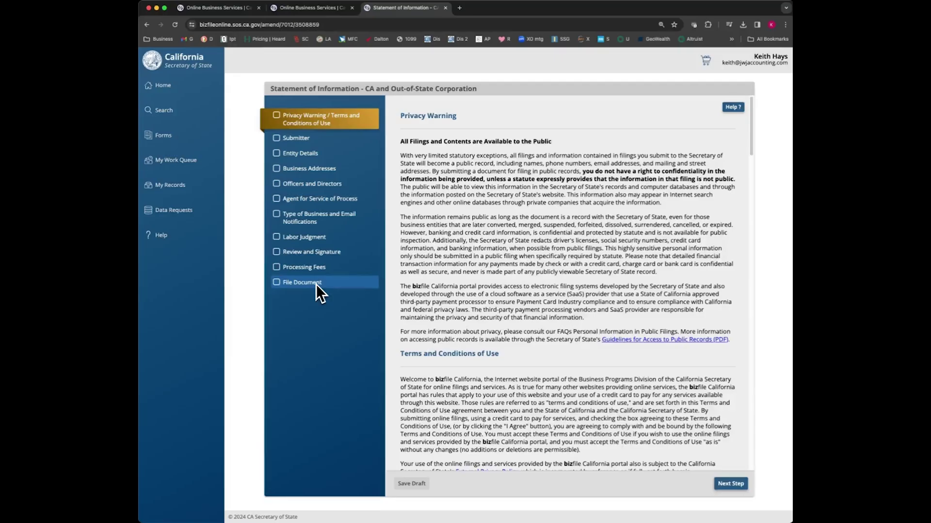
scroll(586, 318, down, 1)
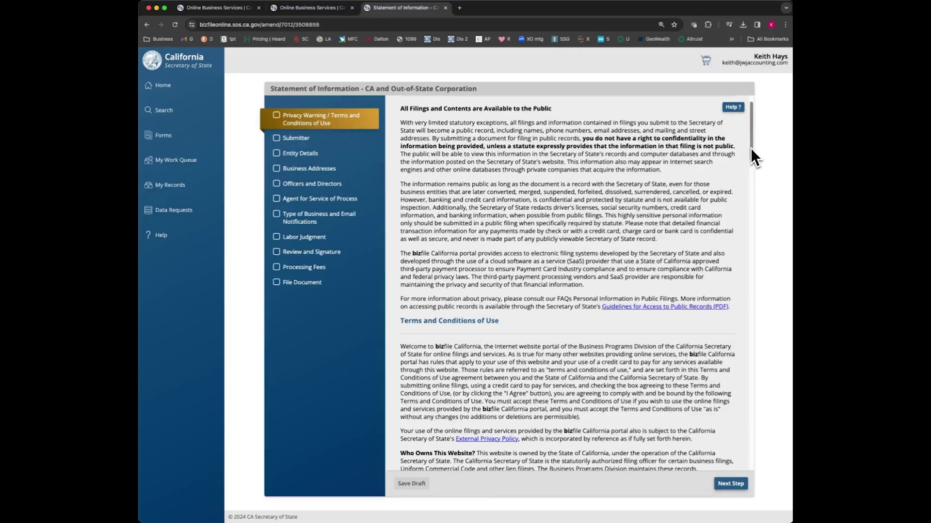
drag(750, 149, 717, 467)
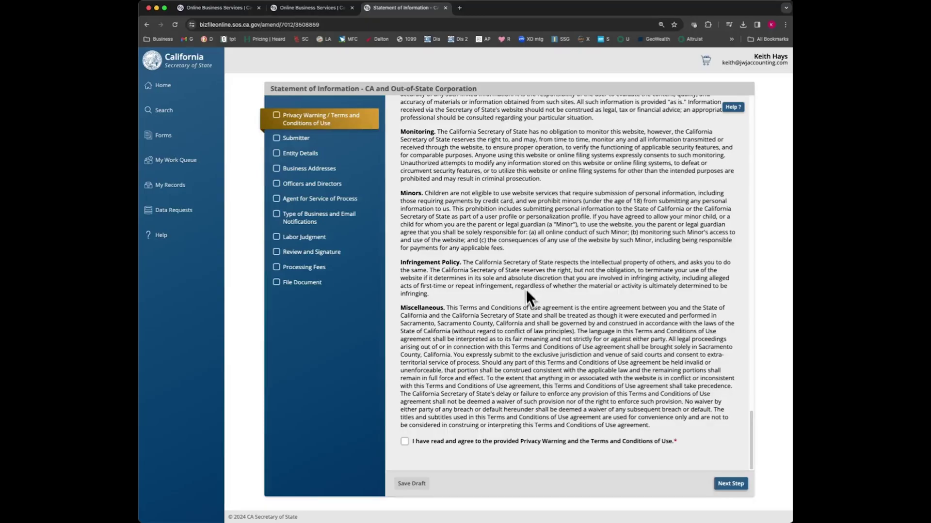
click(411, 442)
scroll(609, 335, up, 5)
scroll(613, 339, up, 10)
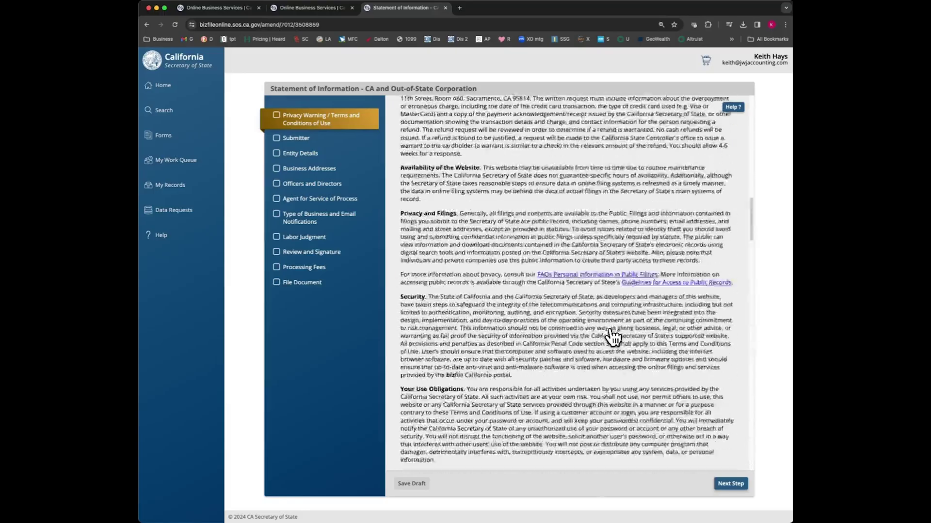
scroll(609, 335, down, 15)
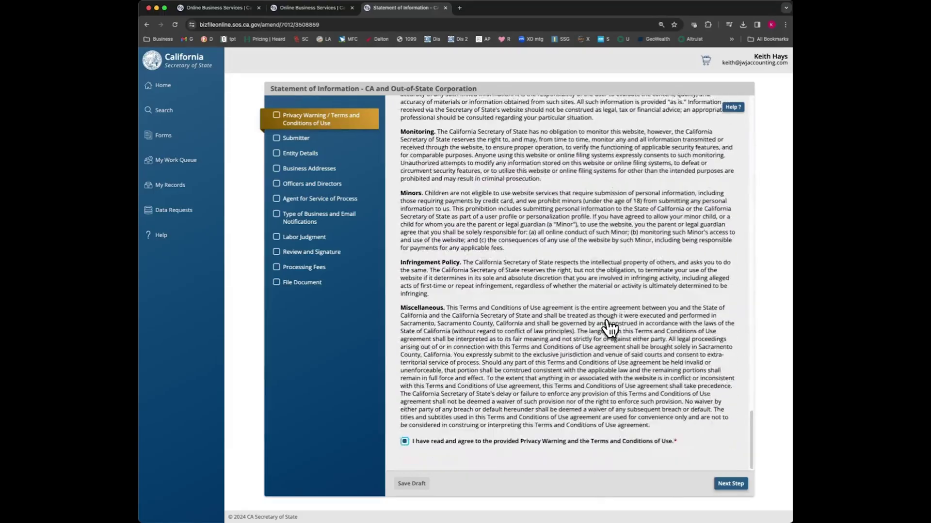
click(730, 485)
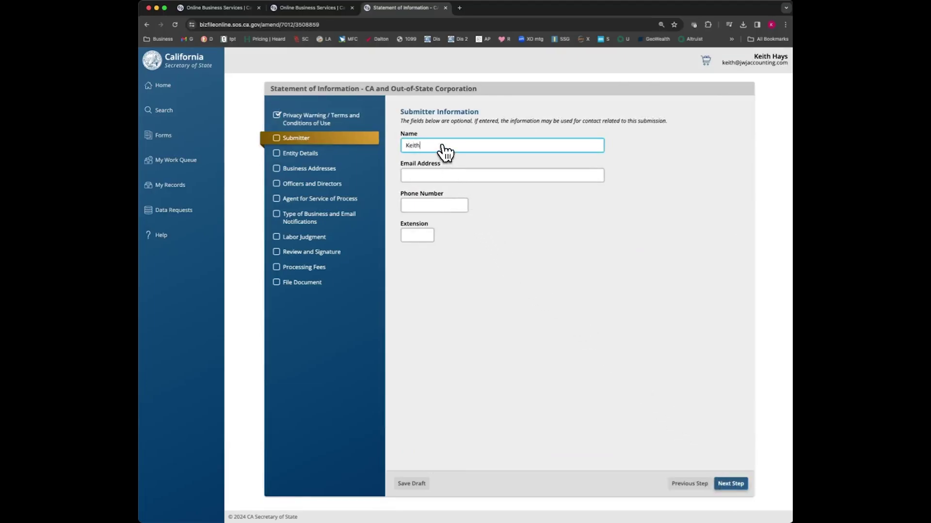
Step: Enter the submitter's name, e-mail address and phone number, then step forward and back to confirm
click(437, 176)
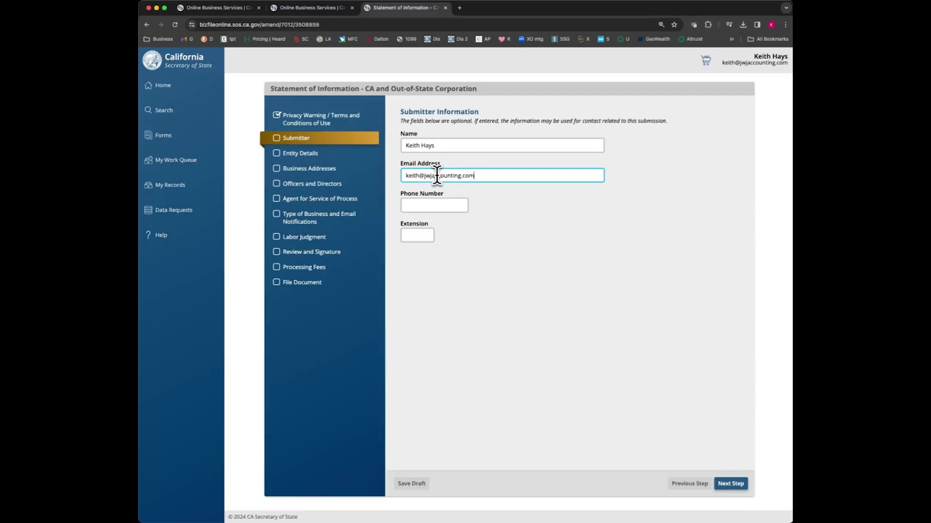
click(425, 205)
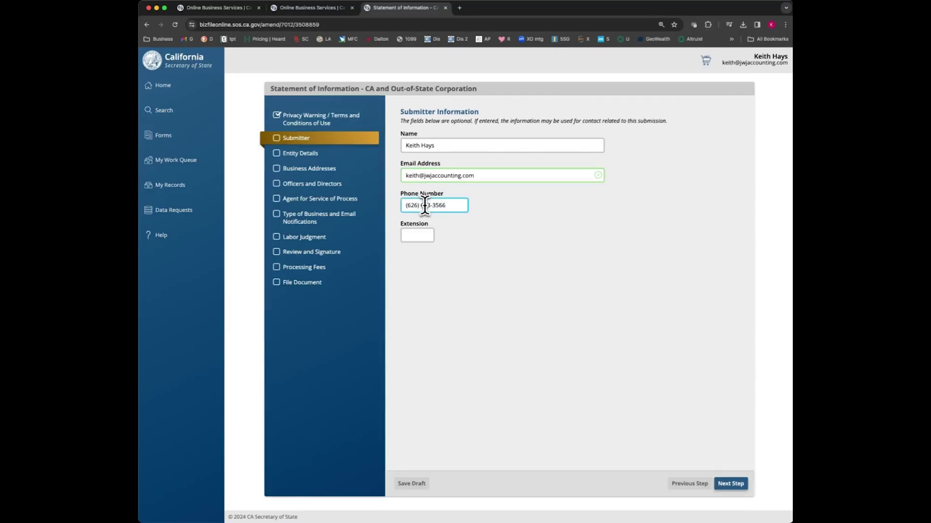
click(528, 215)
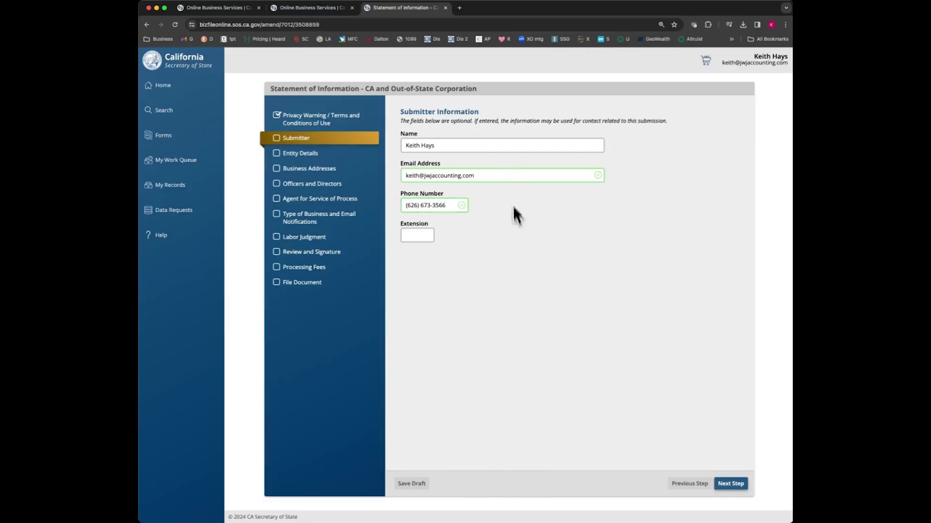
click(731, 484)
click(698, 485)
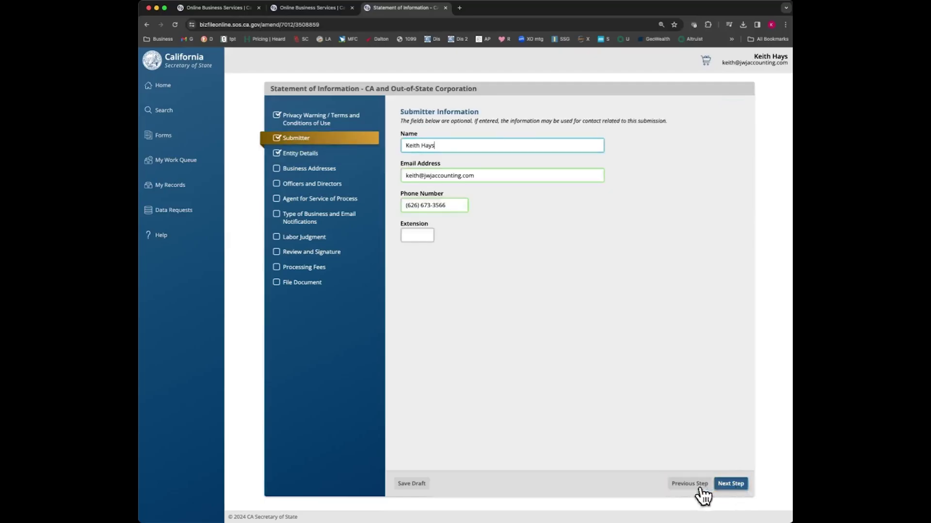
Step: Accept the prefilled submitter and entity details, then check the prefilled principal and mailing addresses
click(735, 485)
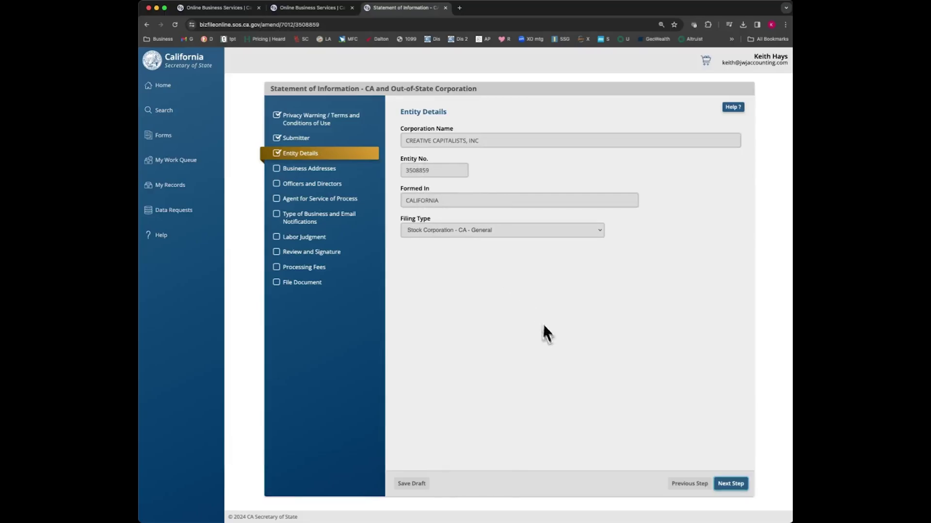
click(732, 484)
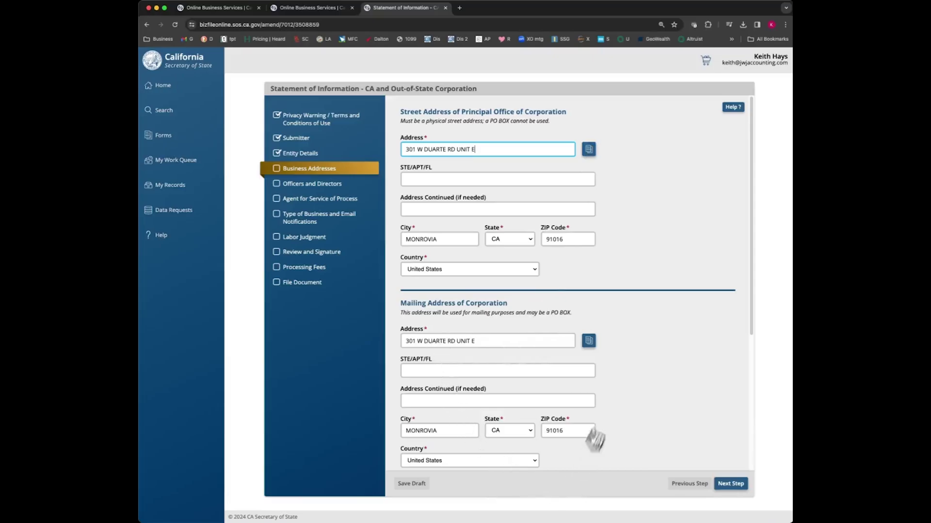
scroll(598, 378, down, 5)
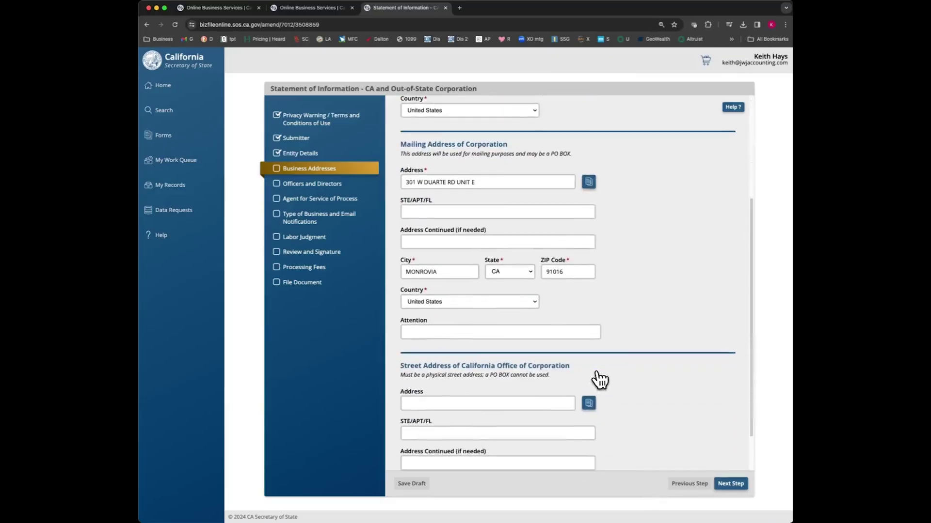
scroll(599, 381, up, 5)
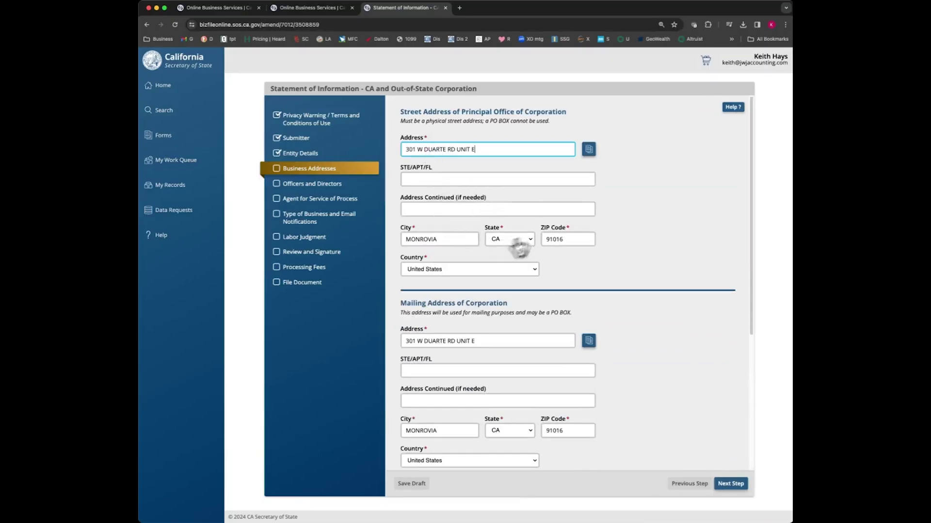
scroll(537, 395, down, 5)
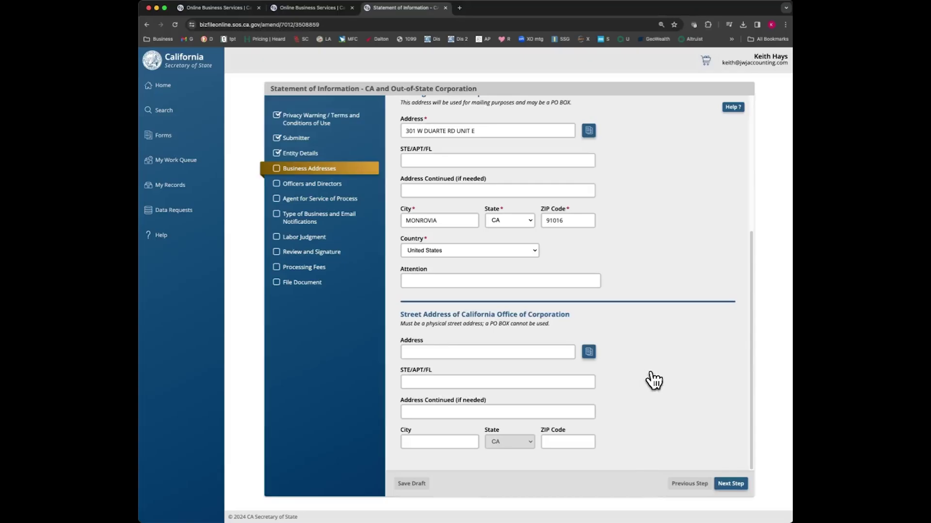
drag(400, 324, 480, 325)
click(515, 325)
scroll(557, 325, up, 4)
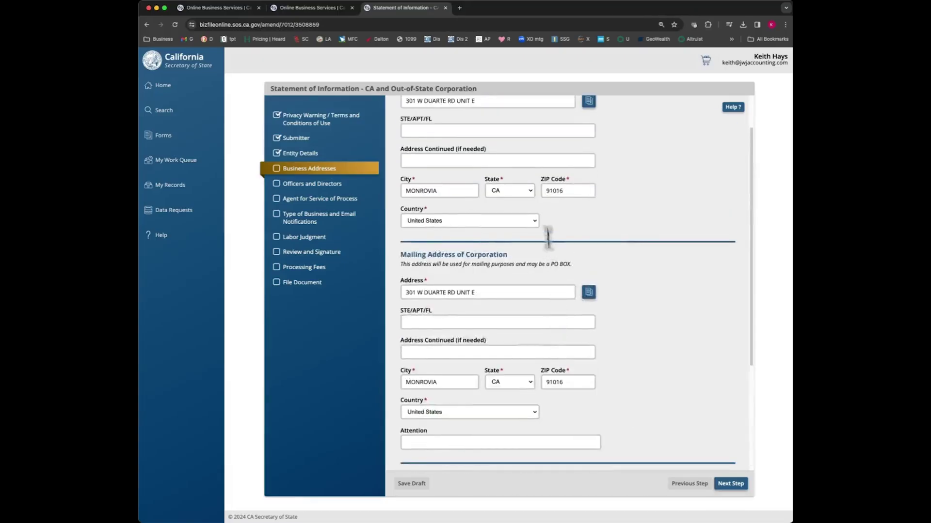
scroll(551, 239, up, 1)
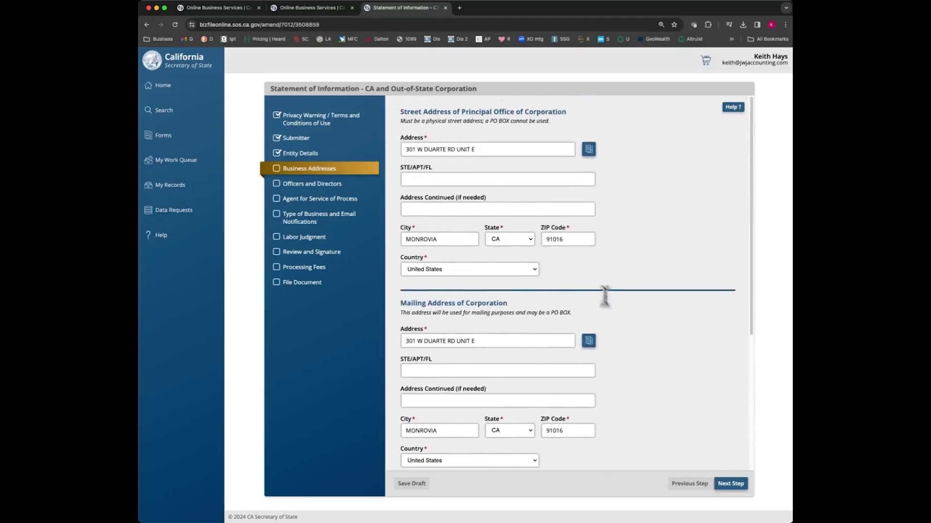
scroll(662, 383, down, 2)
Step: On Officers and Directors, open the new-officer form and close it without adding anyone
click(729, 484)
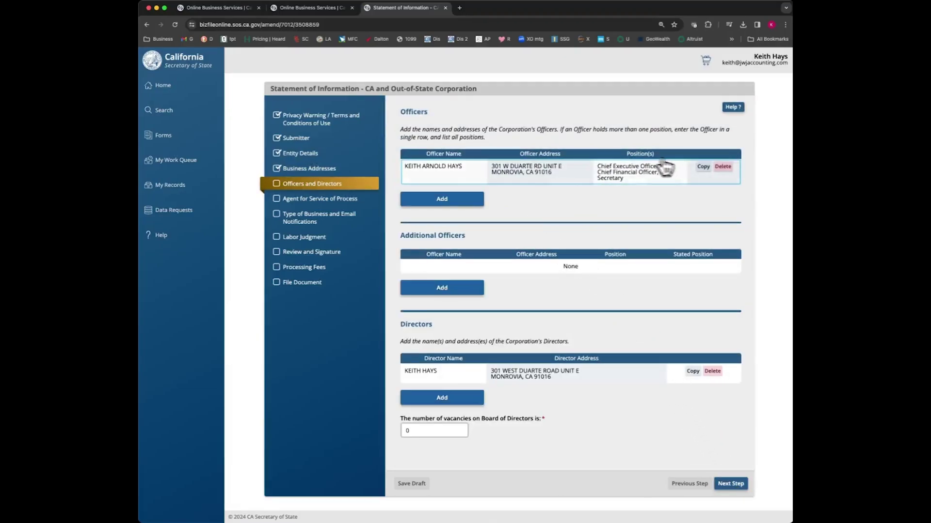
click(457, 210)
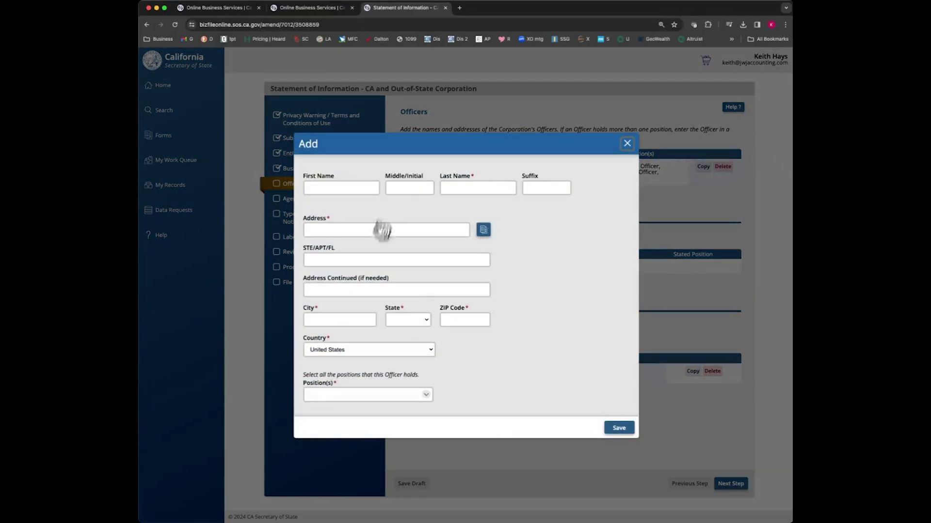
click(427, 394)
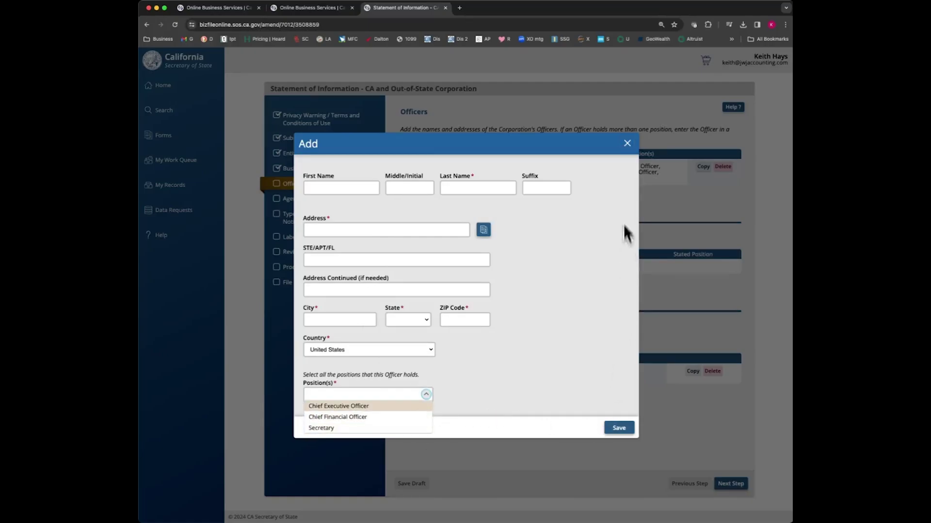
click(631, 154)
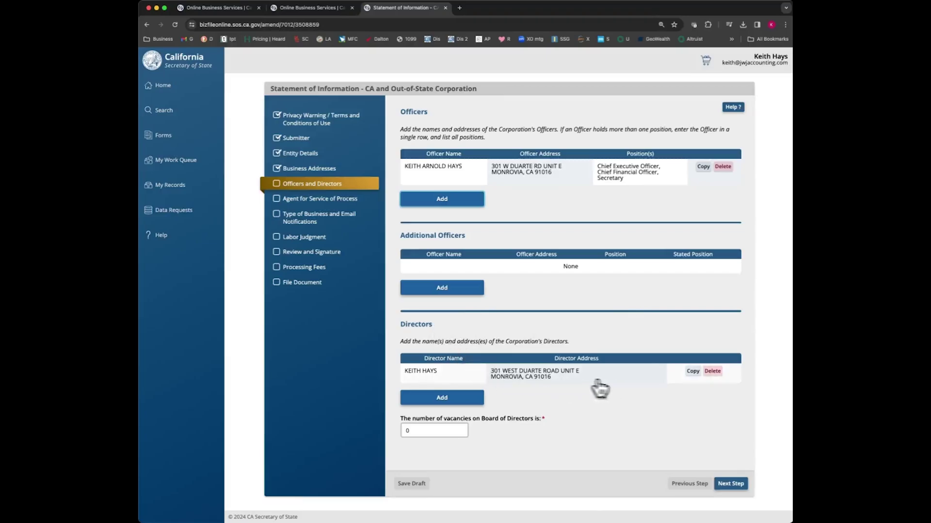
Step: Leave the director's details unchanged with 0 vacancies and continue past Officers and Directors
click(473, 380)
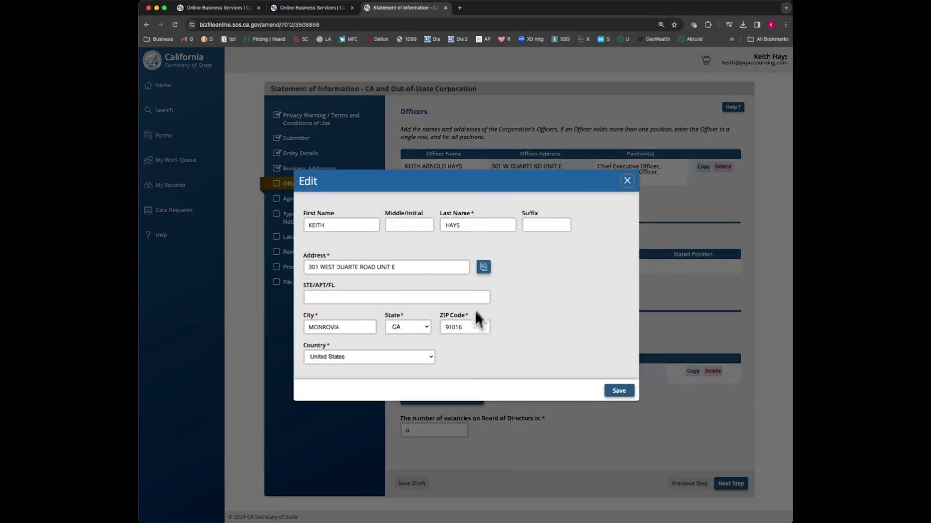
click(483, 268)
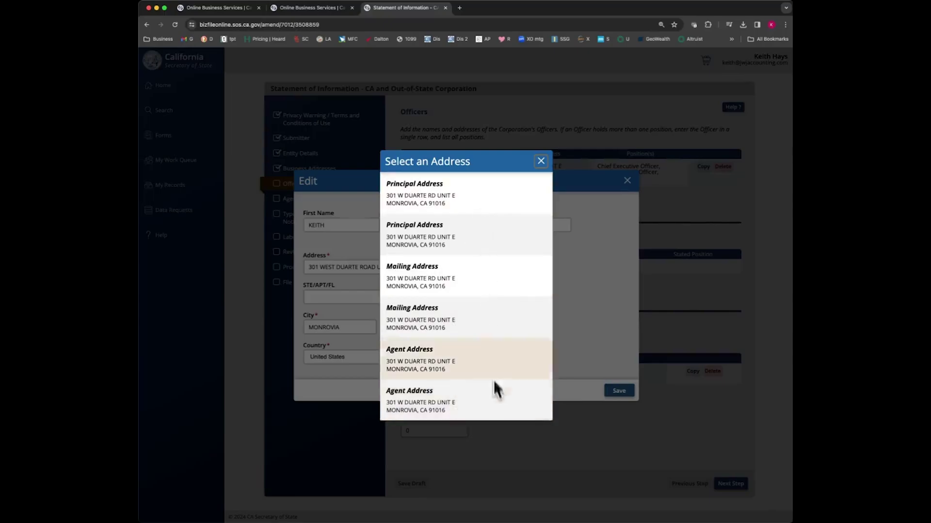
click(540, 161)
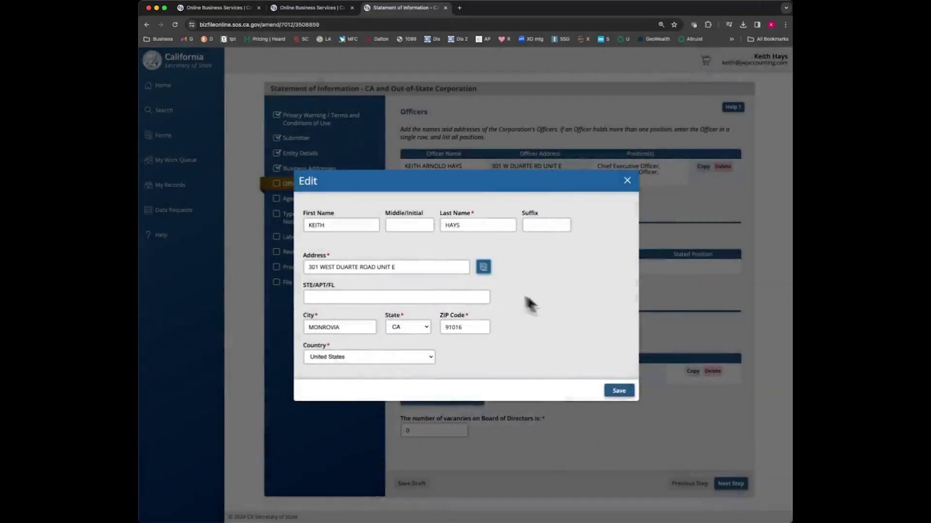
click(630, 185)
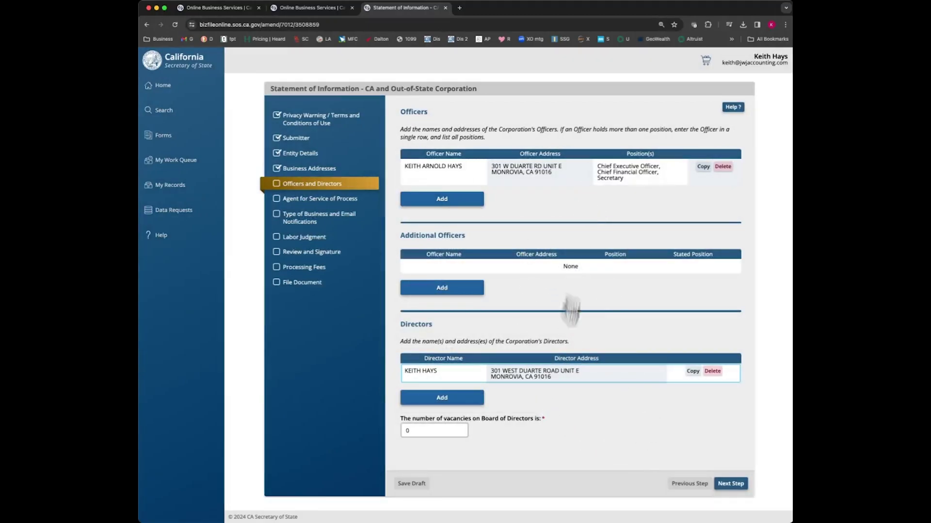
click(735, 486)
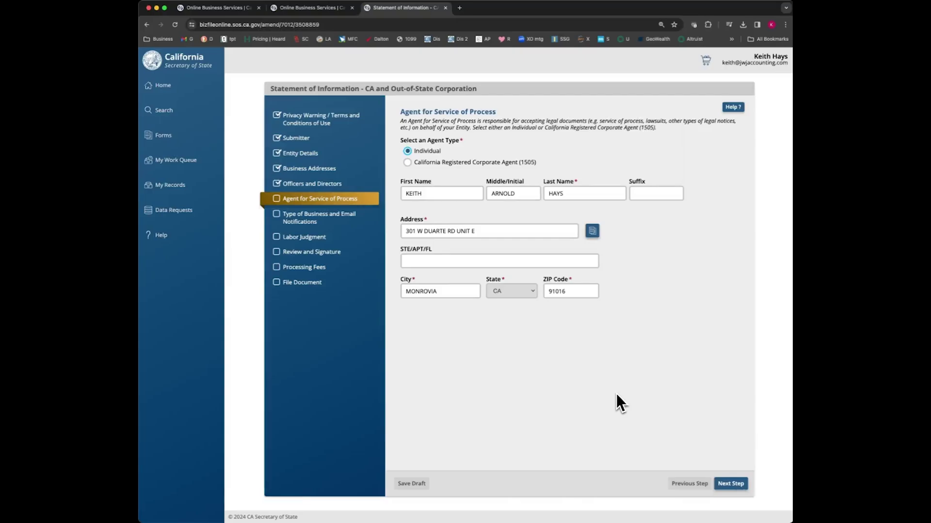
Step: Keep the prefilled individual agent and CONSULTING business type with email notifications
click(741, 484)
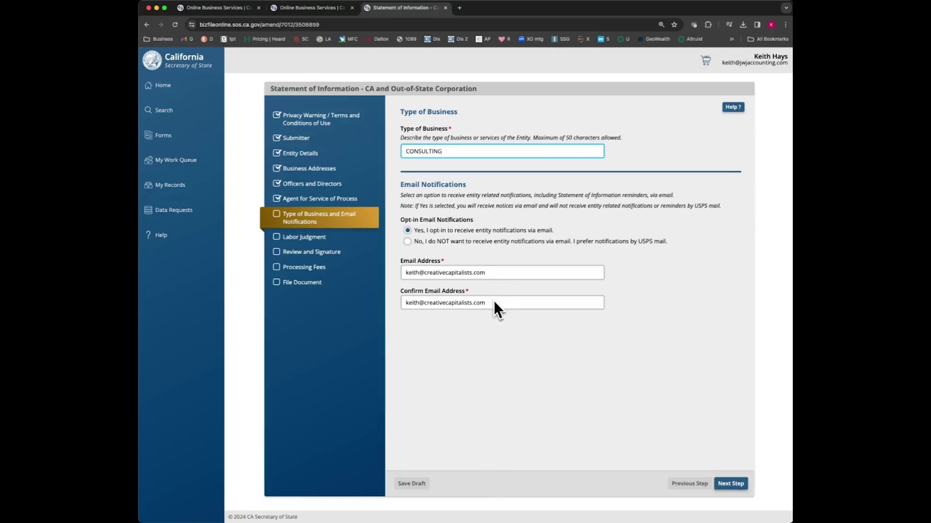
click(734, 483)
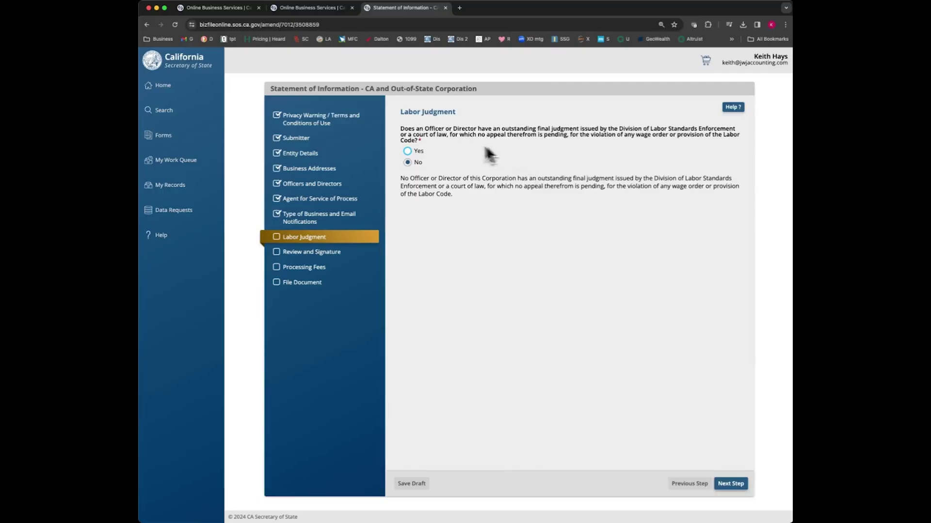
Step: Move to Review and Signature and affirm the information is true and correct
click(729, 484)
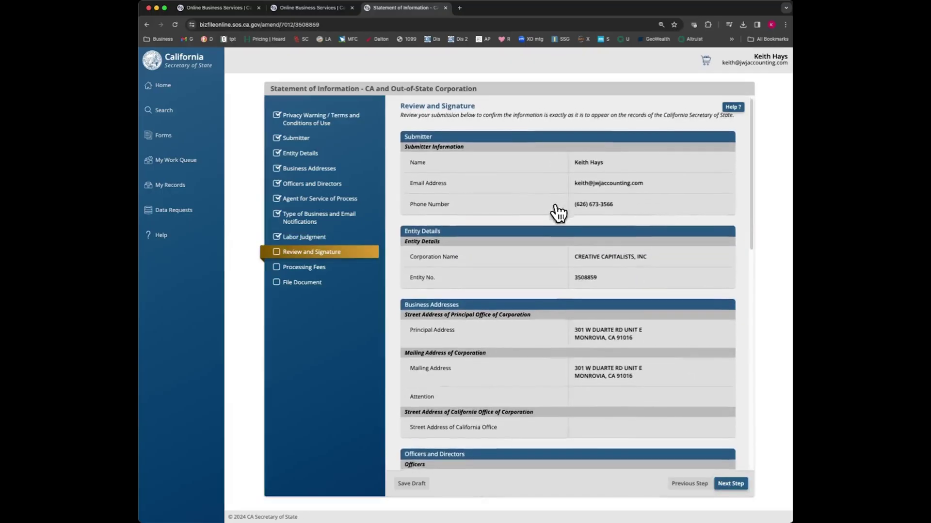
scroll(557, 211, down, 5)
scroll(559, 213, down, 6)
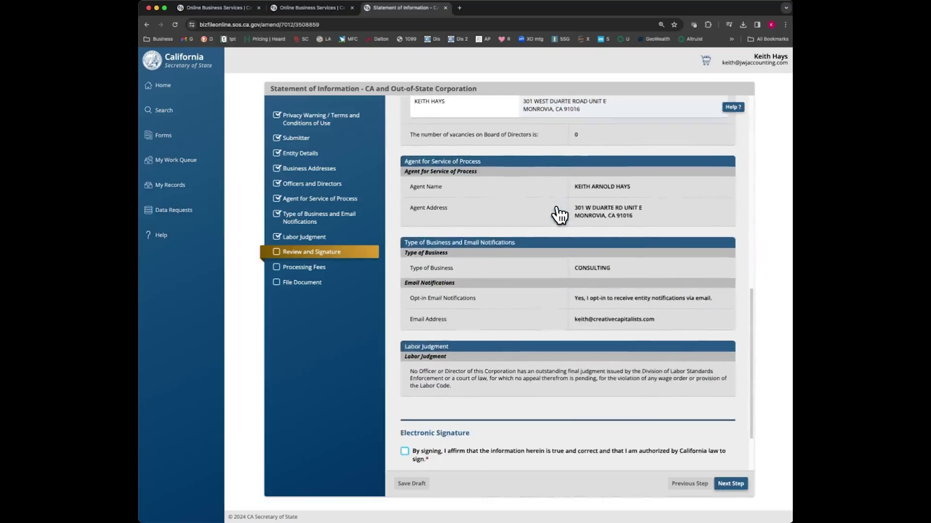
click(405, 378)
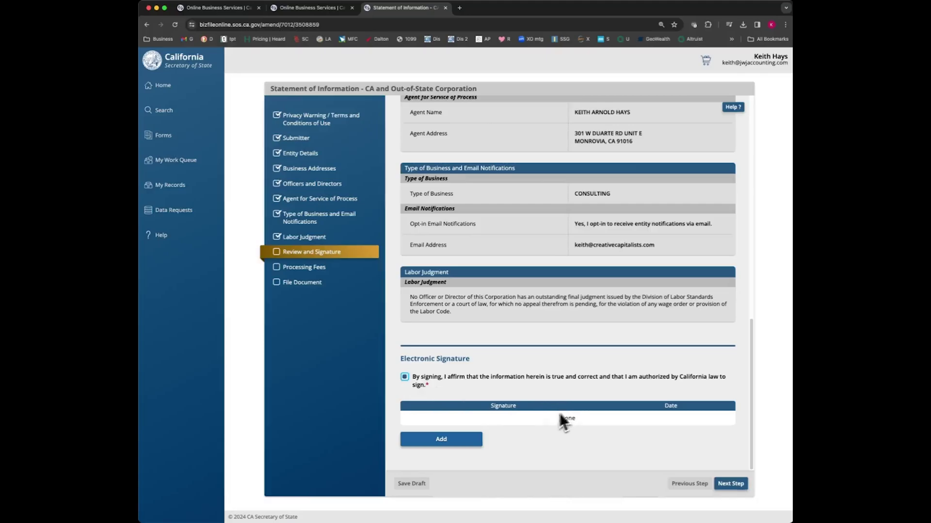
Step: Add an electronic signature with the signer's name, dated today (01/20/2024), and save it
click(468, 440)
click(389, 275)
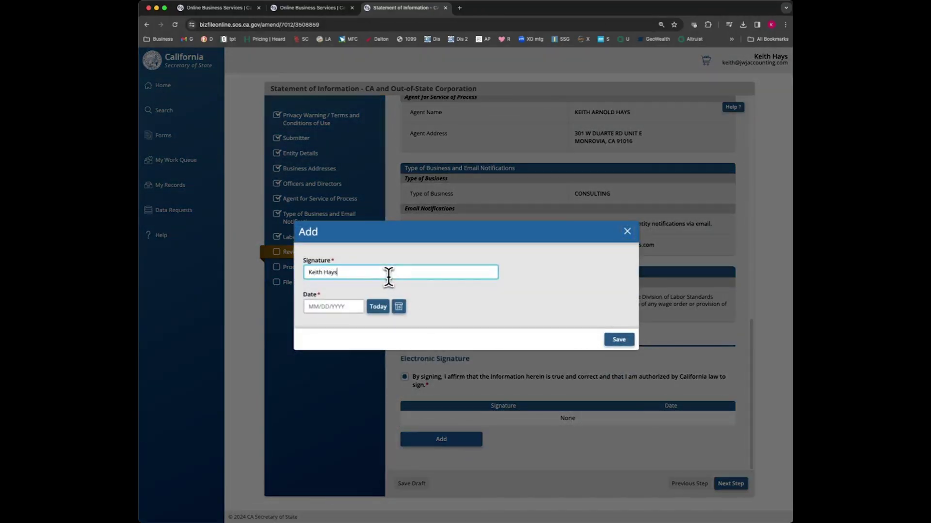
click(378, 307)
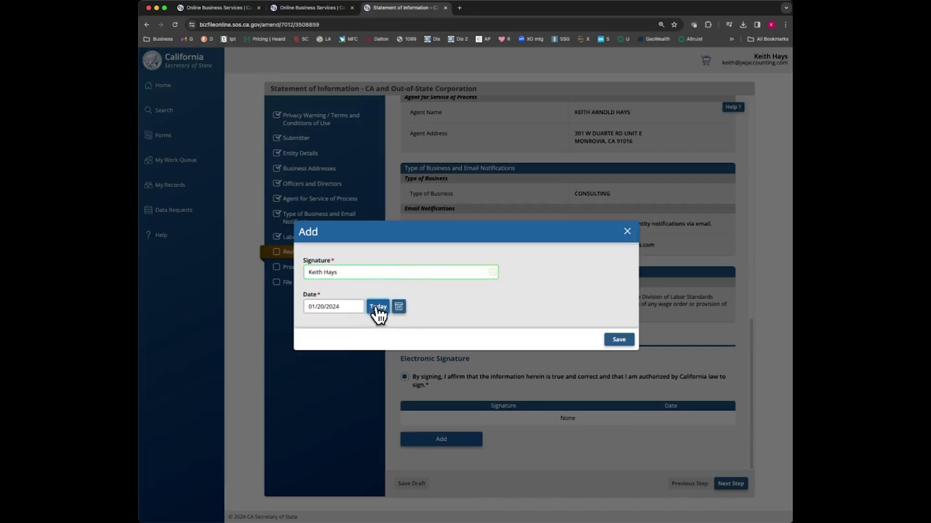
click(618, 339)
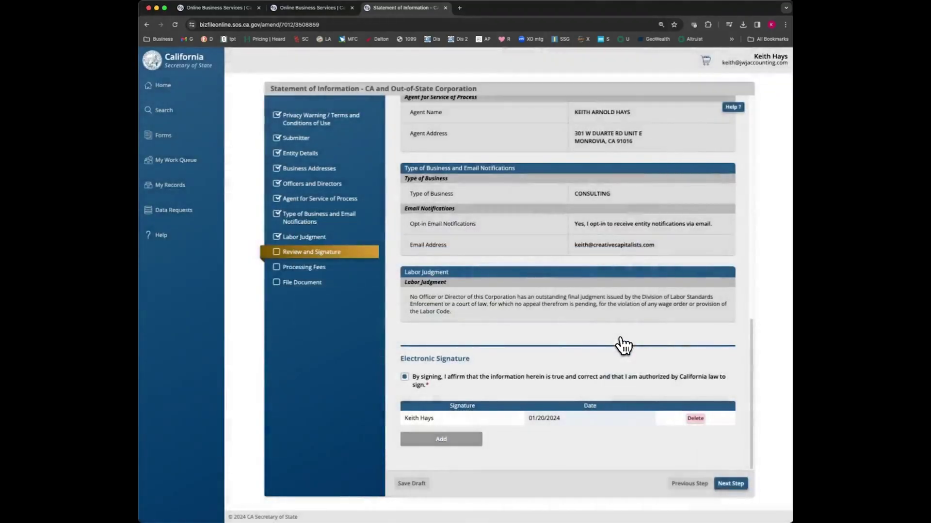
click(733, 484)
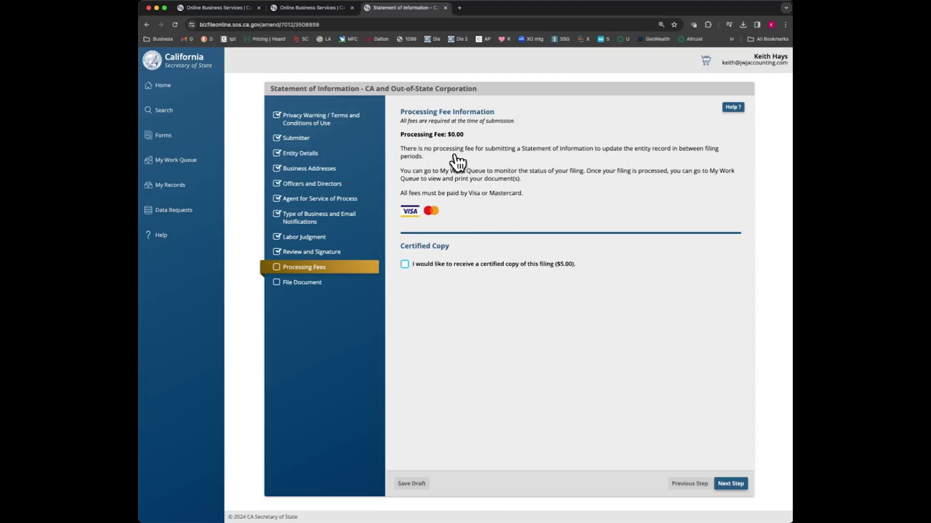
Step: Check the $0.00 processing fee and continue without requesting the $5.00 certified copy
drag(453, 150, 651, 153)
click(431, 156)
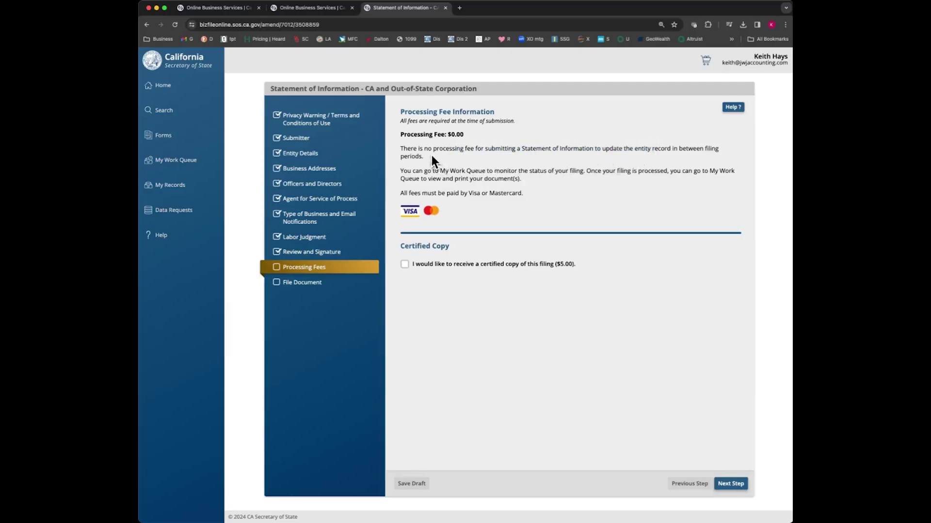
drag(464, 136, 444, 135)
click(460, 136)
click(734, 485)
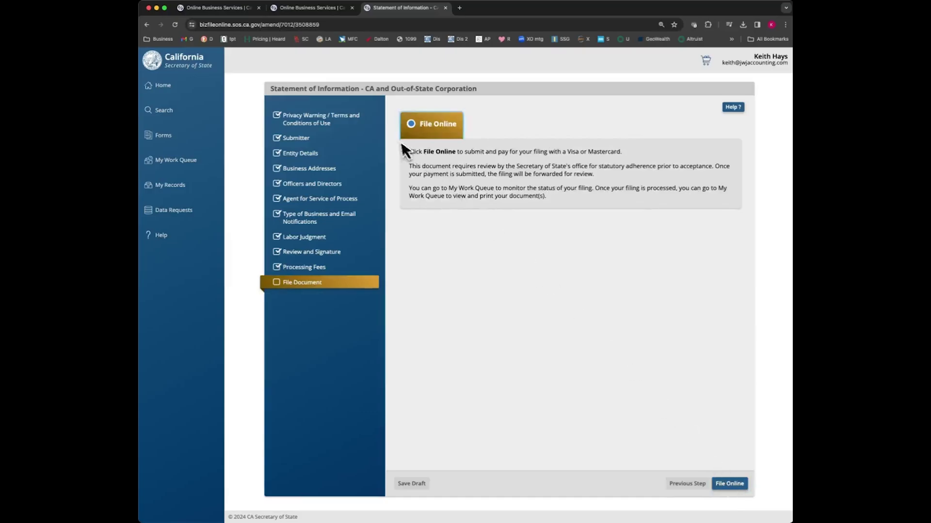
Step: File the Statement of Information online
click(724, 485)
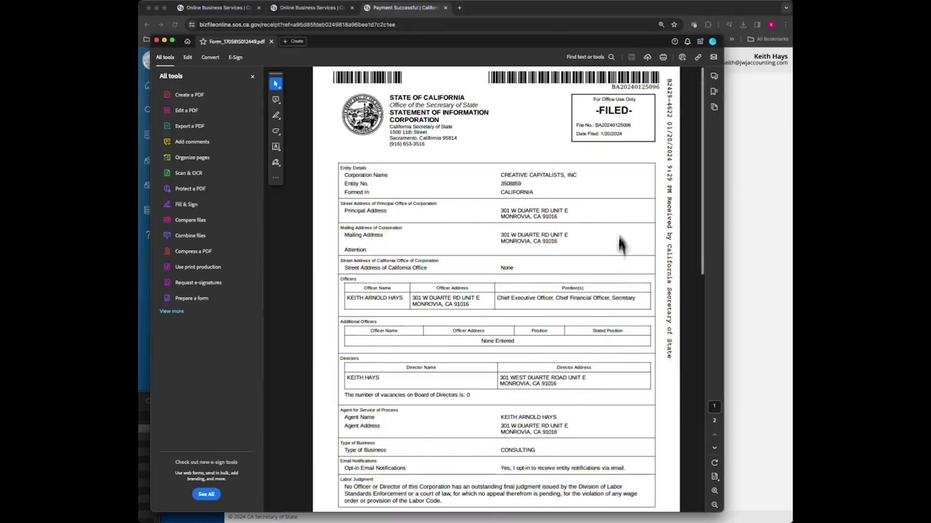
Step: Read through the two-page filed form PDF, checking the filing date, then close it
drag(622, 134, 594, 133)
click(594, 133)
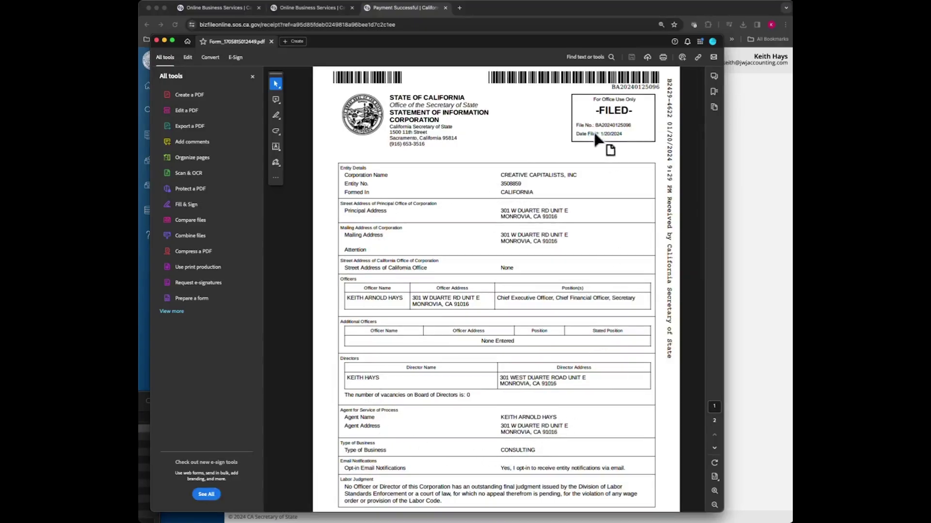
scroll(585, 262, down, 5)
scroll(584, 261, down, 3)
scroll(555, 395, down, 2)
scroll(553, 402, down, 1)
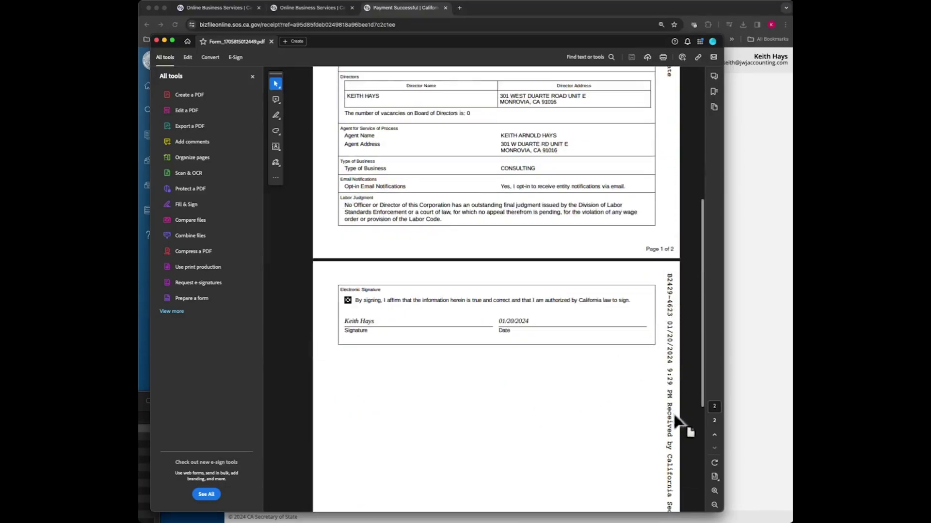
scroll(630, 384, down, 4)
scroll(627, 381, up, 3)
scroll(627, 377, up, 8)
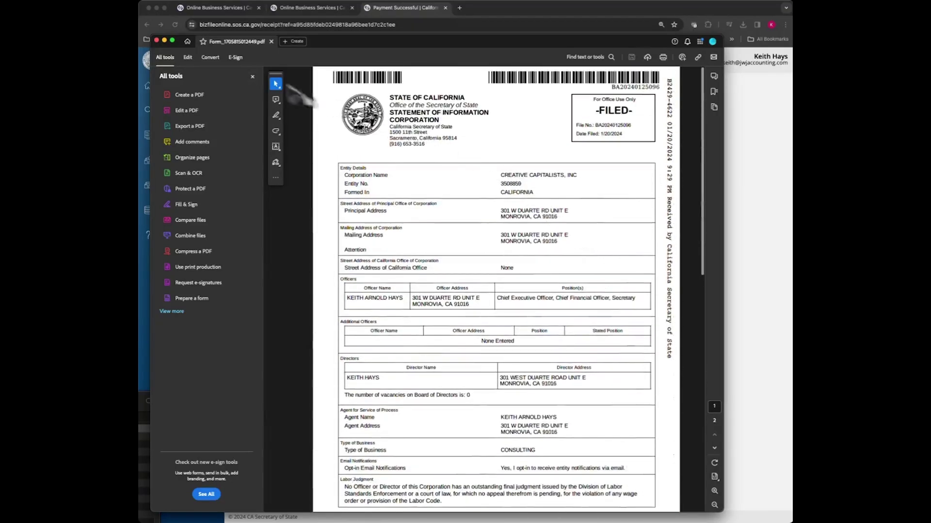
click(156, 40)
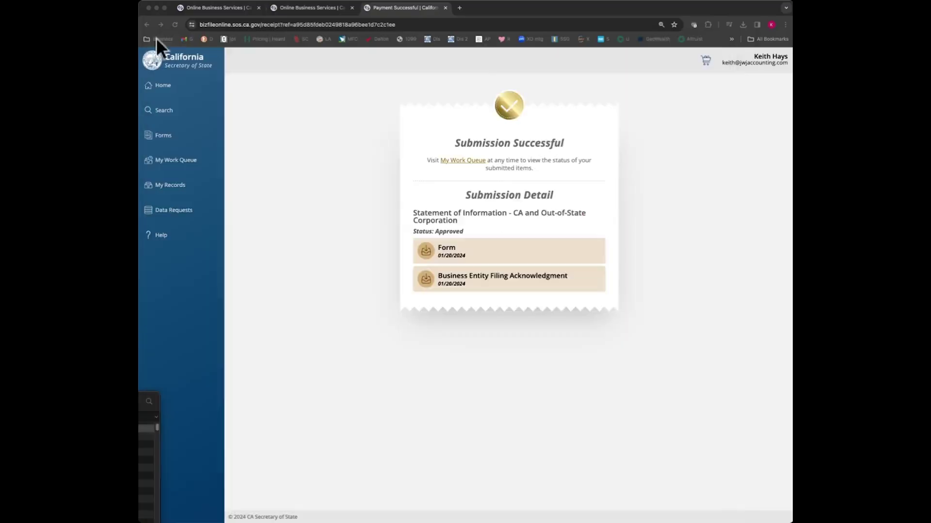
Step: Open and read the Business Entity Filing Acknowledgment approved January 20, 2024, then close it
click(618, 215)
click(521, 287)
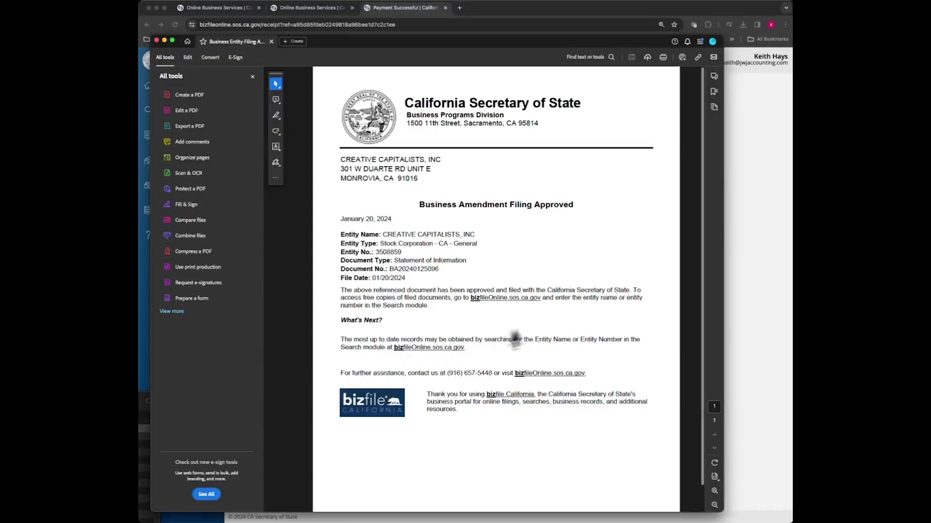
drag(358, 182, 533, 339)
click(533, 339)
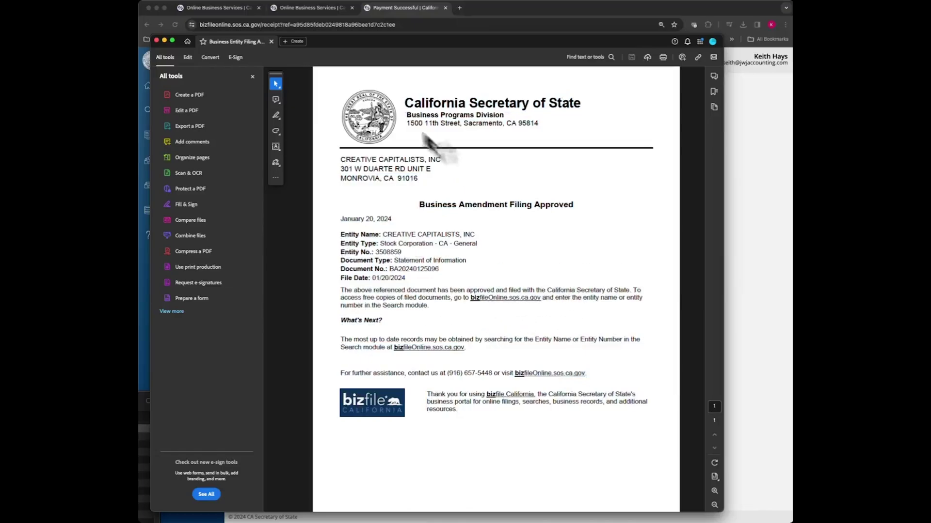
click(156, 40)
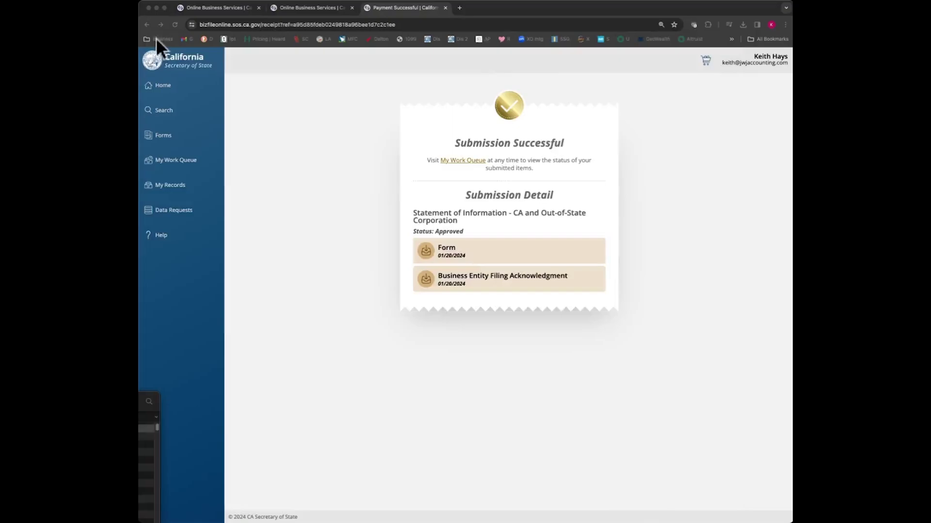
Step: Return from the submission confirmation to the bizfile Online home page
click(647, 252)
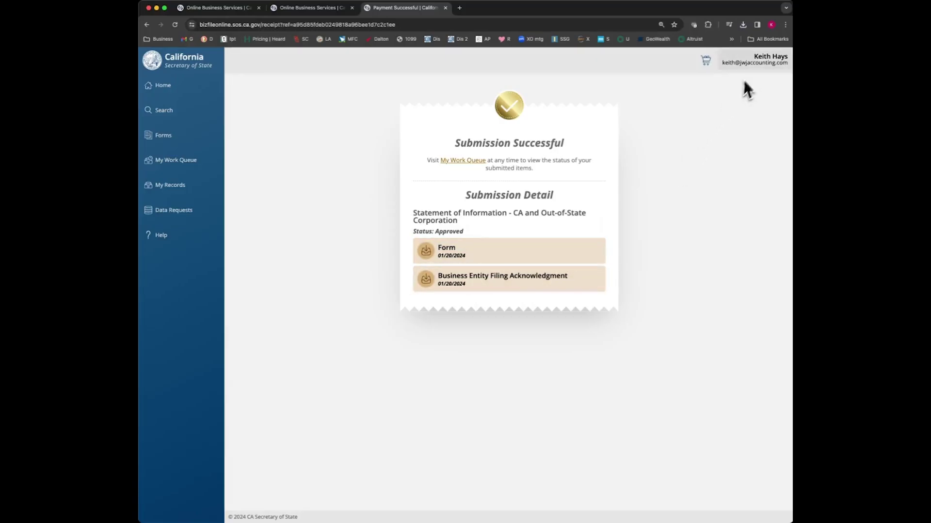
click(169, 90)
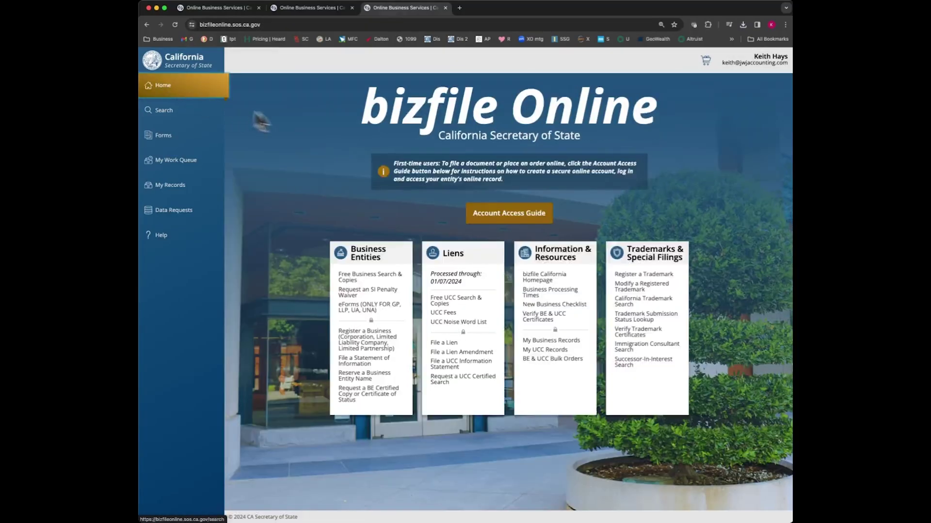